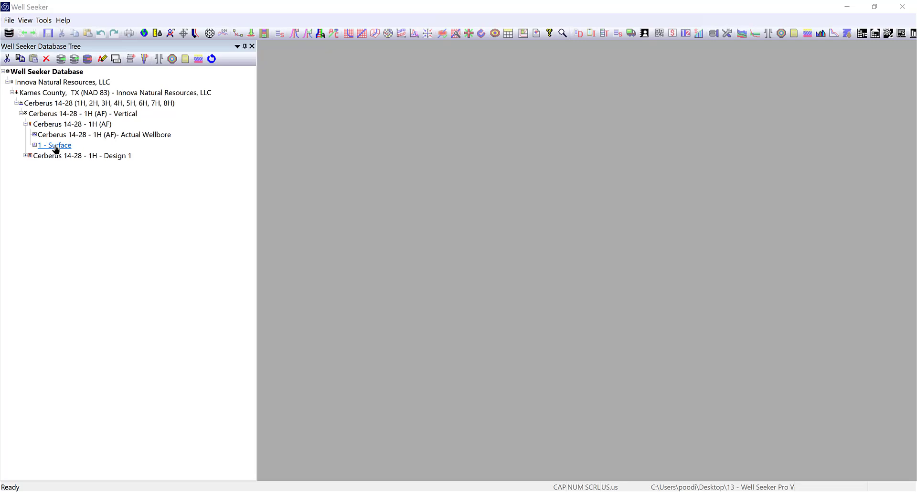
# - Bring up the Slide Sheet for the 1 - Surface survey of Cerberus 14-28 - 1H (AF)
pyautogui.doubleClick(56, 149)
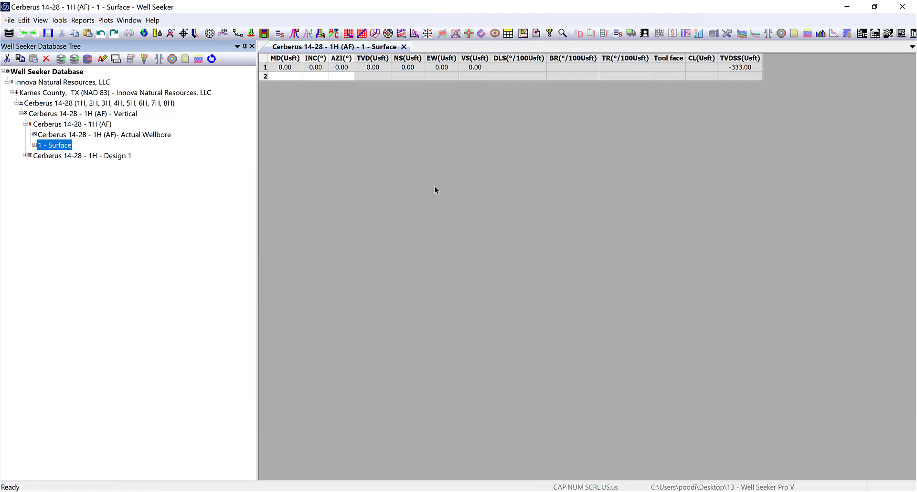
pyautogui.click(279, 33)
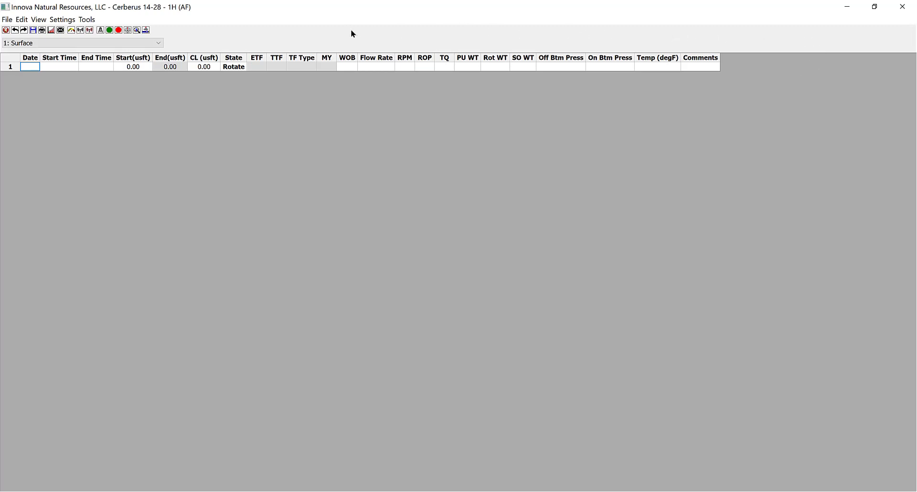
# - Leave the first Date cell and minimize the empty Slide Sheet window
pyautogui.press('Escape')
pyautogui.click(849, 8)
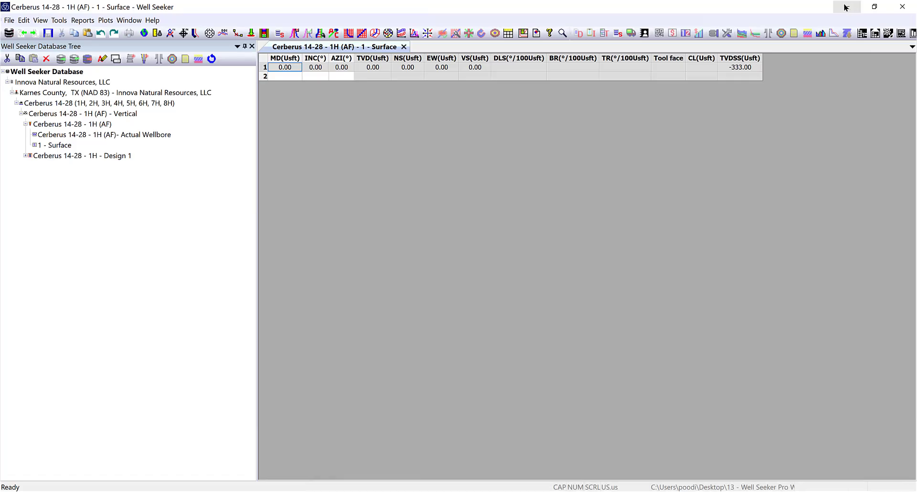
# - Show the WITS Mapping table from the Tools menu
pyautogui.click(57, 22)
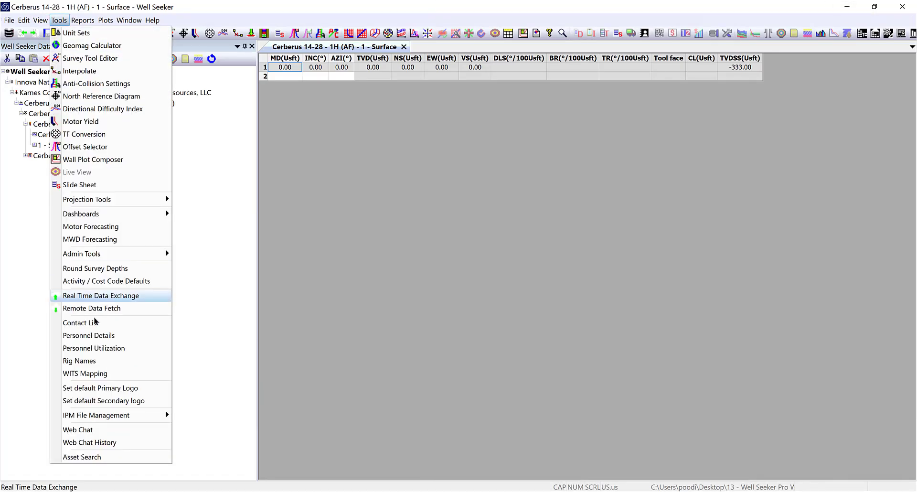
pyautogui.click(77, 374)
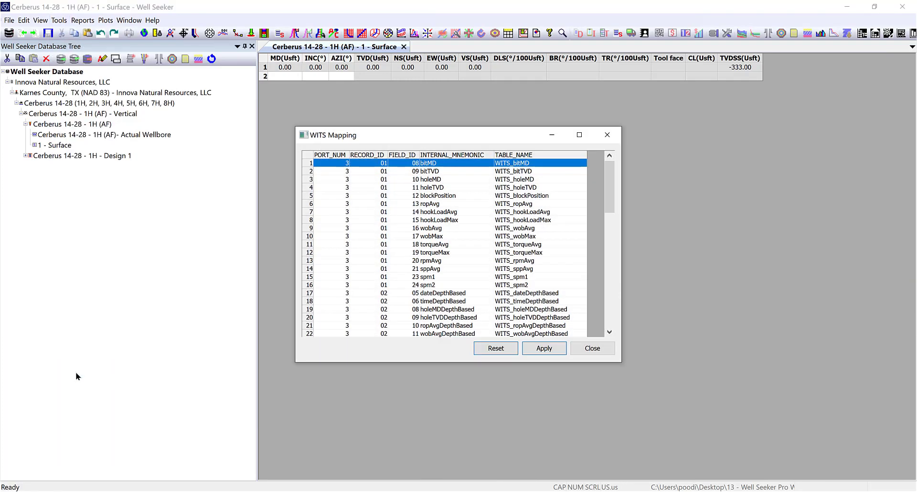
# - Maximize WITS Mapping and review bitMD and row 3's holeMD entry (record 01, field 10)
pyautogui.click(579, 135)
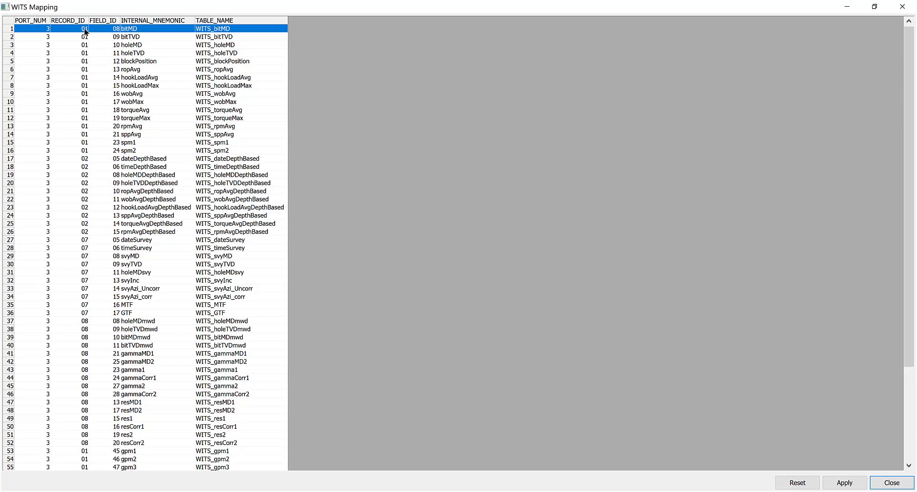
pyautogui.press('F2')
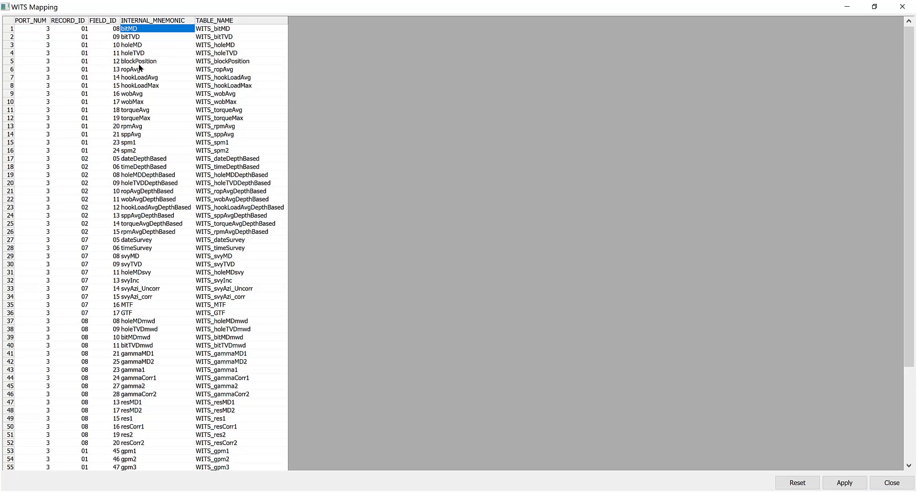
pyautogui.click(128, 94)
pyautogui.click(145, 46)
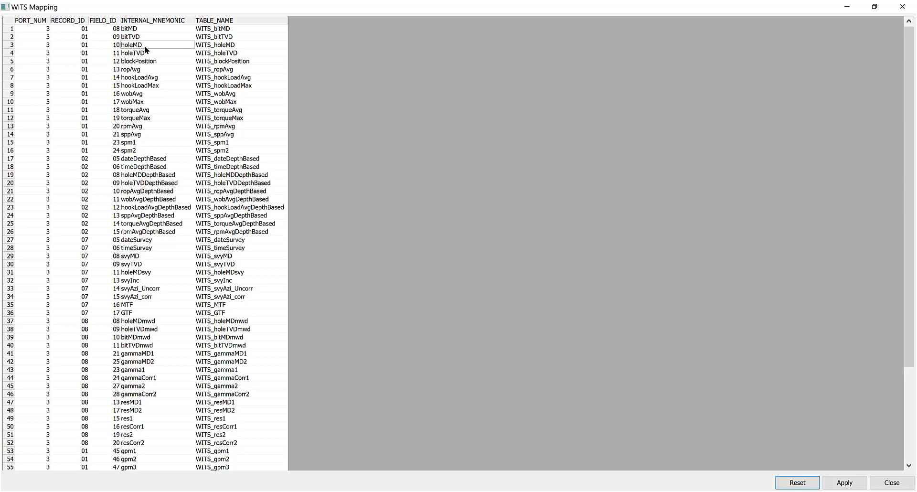
pyautogui.click(76, 43)
pyautogui.click(109, 45)
pyautogui.click(140, 43)
pyautogui.click(70, 44)
pyautogui.click(105, 44)
pyautogui.click(140, 44)
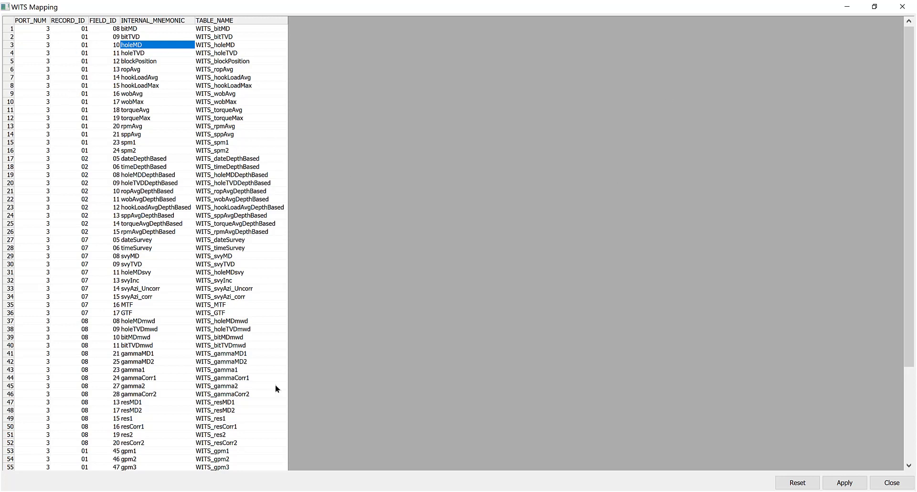
# - Apply the WITS mapping changes, acknowledge the saved message, and close the table
pyautogui.click(844, 482)
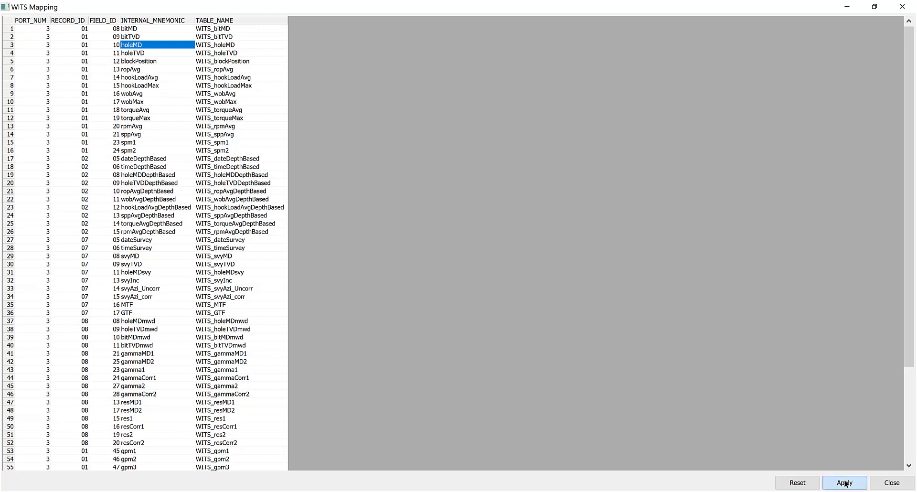
pyautogui.click(474, 277)
pyautogui.click(892, 483)
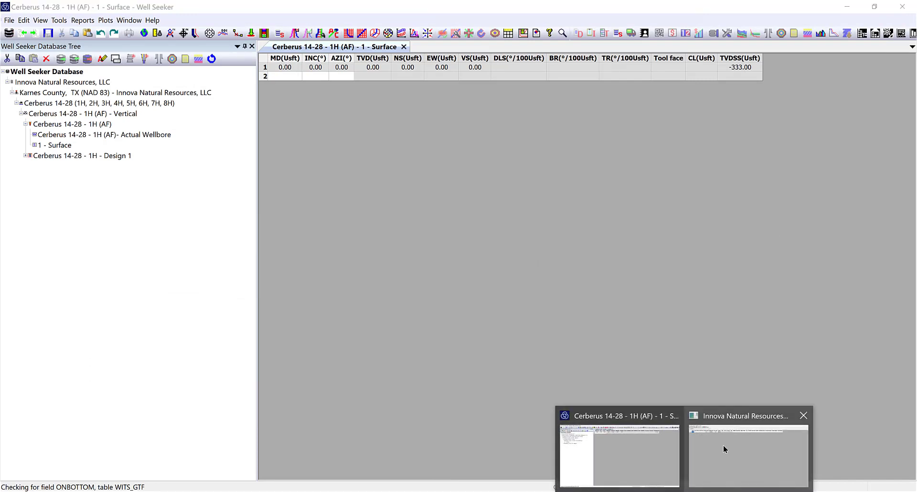
# - Restore the Slide Sheet and bring up the WITS Data Reader for the 1 - Surface survey
pyautogui.click(731, 445)
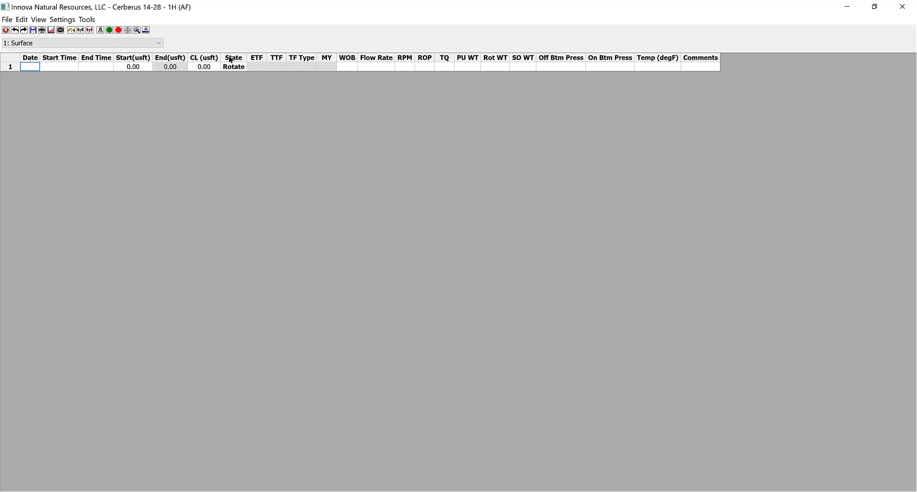
pyautogui.click(30, 67)
pyautogui.click(85, 20)
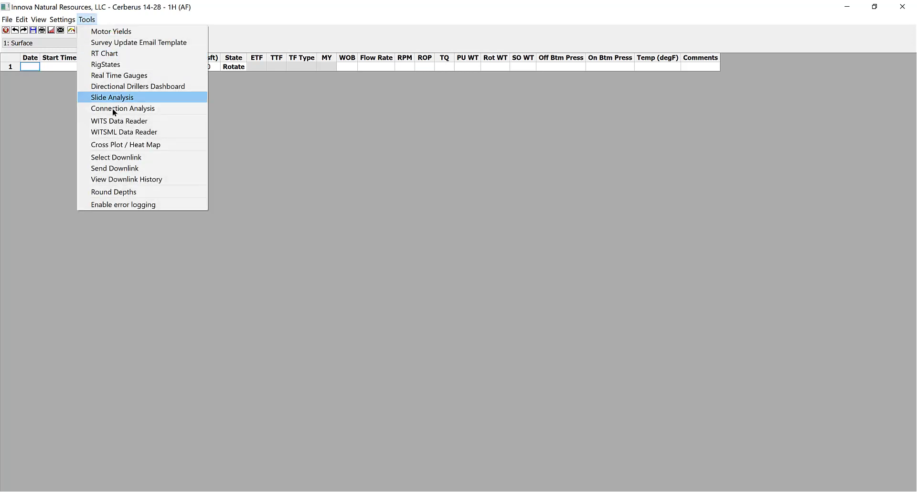
pyautogui.click(109, 125)
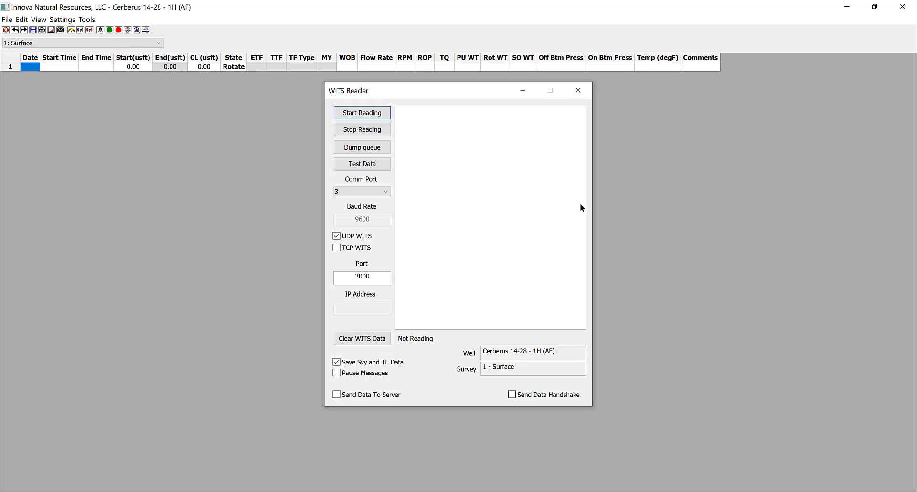
# - Toggle the UDP/TCP WITS inputs, keep comm port 3, and check the baud rate field
pyautogui.click(336, 235)
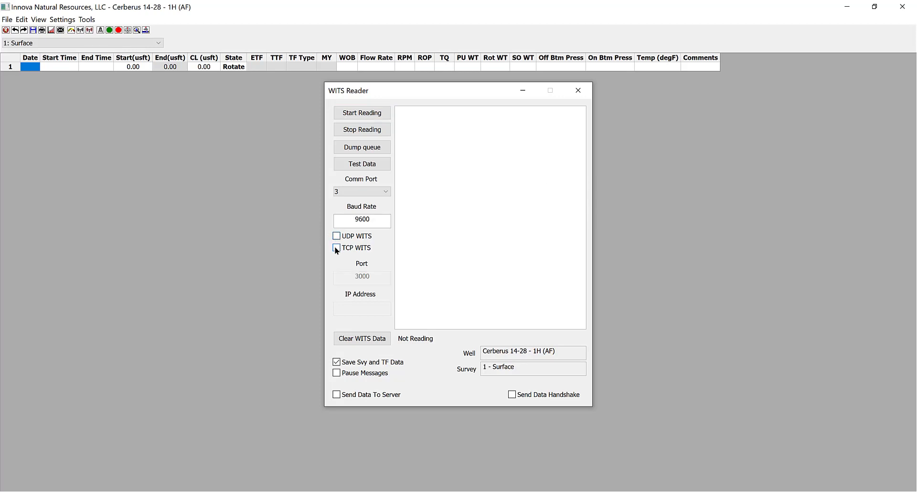
pyautogui.click(339, 246)
pyautogui.click(339, 247)
pyautogui.click(389, 192)
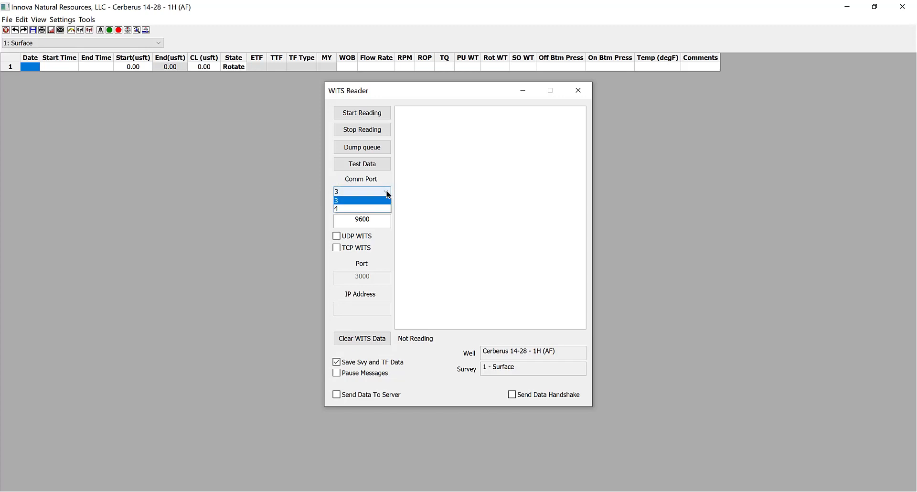
pyautogui.click(345, 201)
pyautogui.click(357, 218)
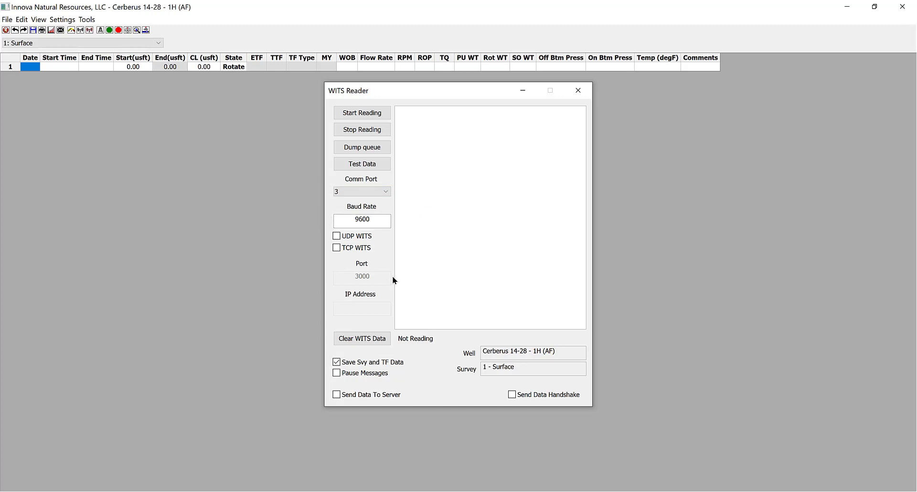
# - Settle on UDP WITS input instead of TCP and select port 3000
pyautogui.click(336, 236)
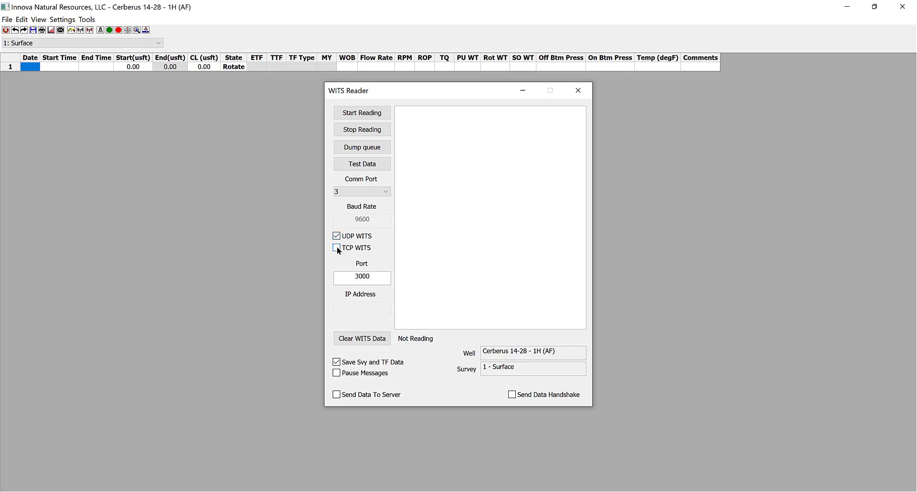
pyautogui.click(336, 247)
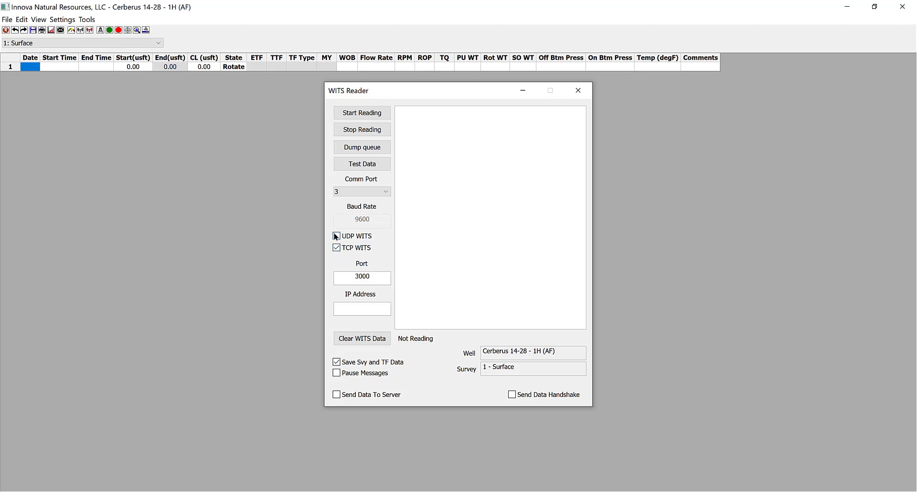
pyautogui.click(336, 236)
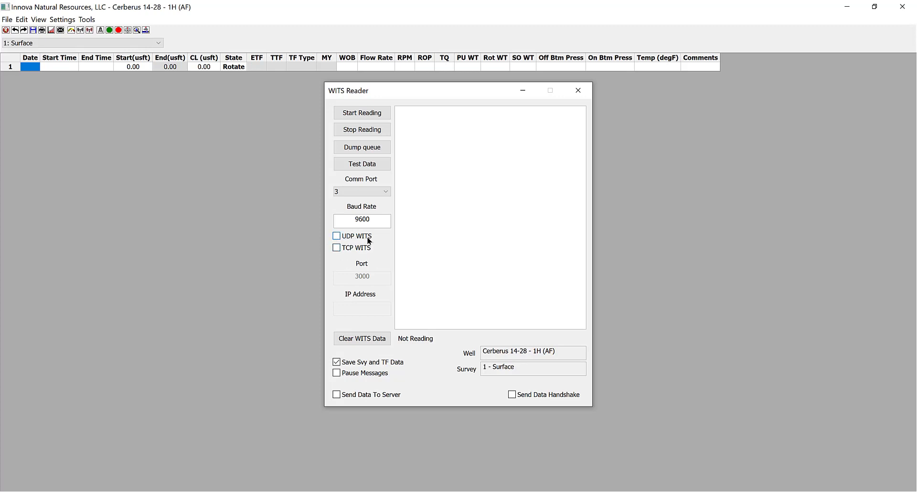
pyautogui.click(337, 236)
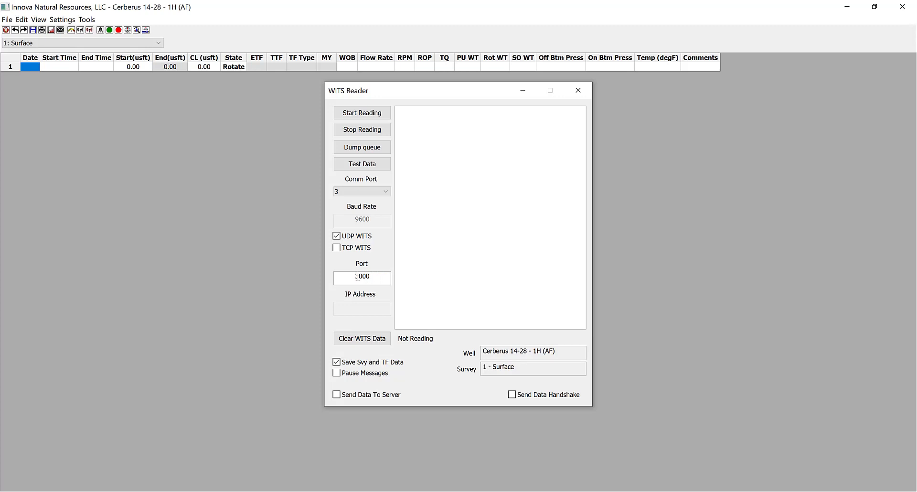
pyautogui.click(336, 247)
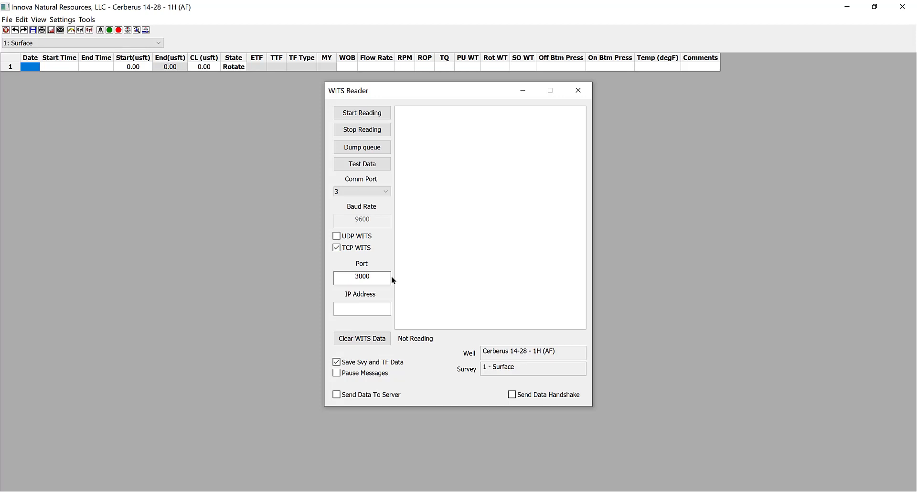
pyautogui.click(352, 307)
pyautogui.click(336, 248)
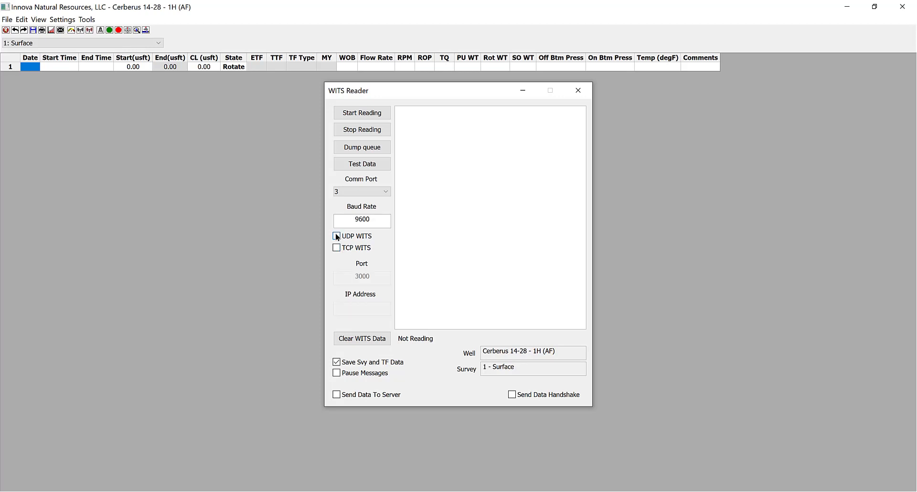
pyautogui.click(334, 236)
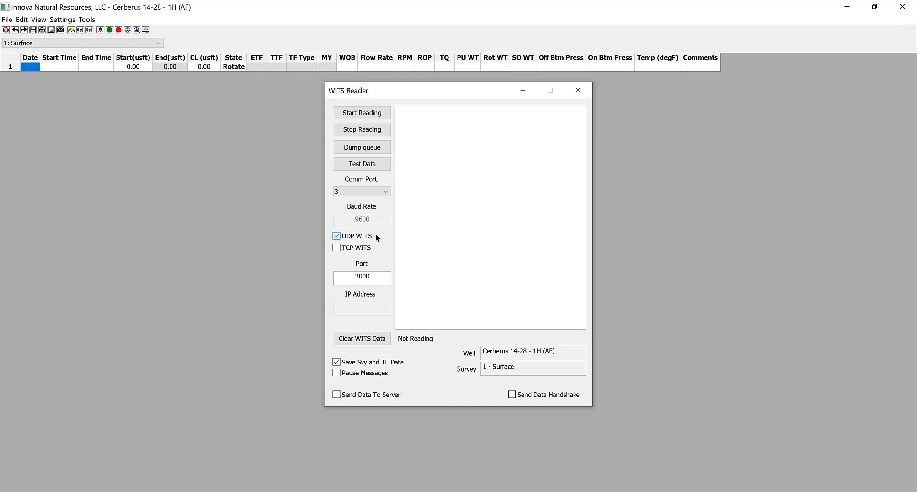
pyautogui.moveTo(374, 276); pyautogui.dragTo(332, 271)
# - Start reading WITS data on port 3000 and uncheck Save Svy and TF Data
pyautogui.click(363, 112)
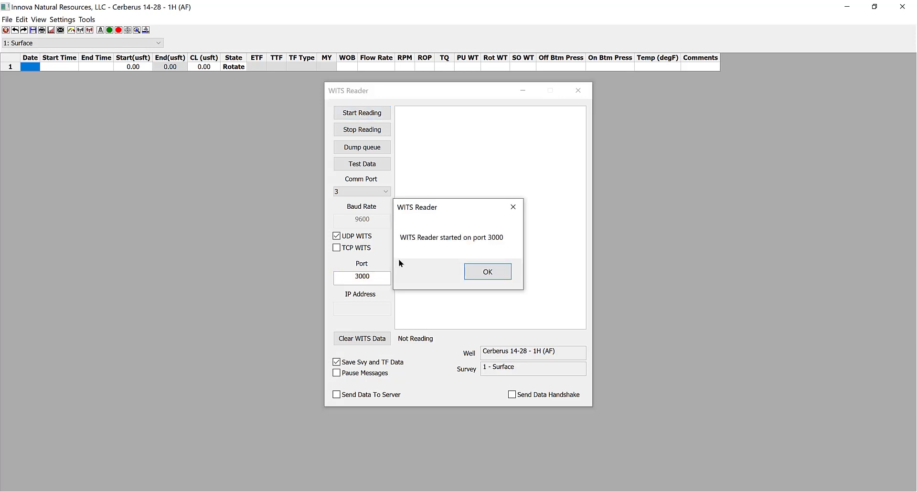
pyautogui.click(488, 272)
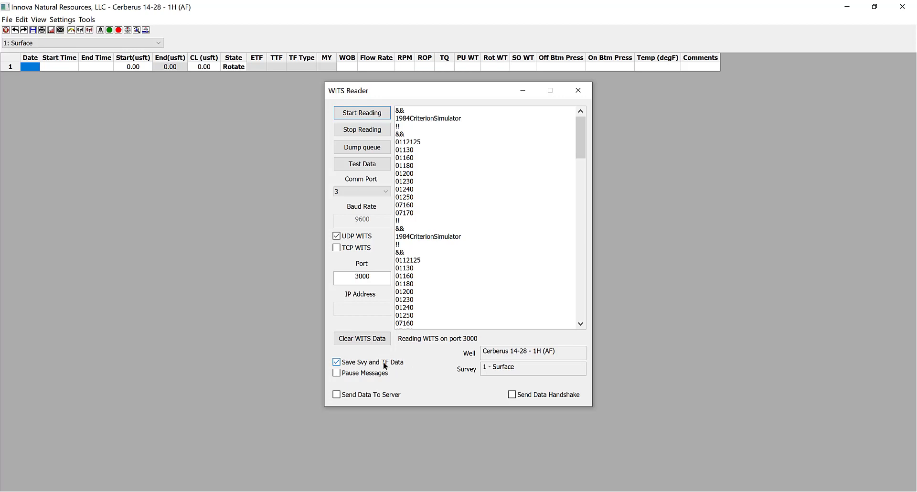
pyautogui.click(336, 363)
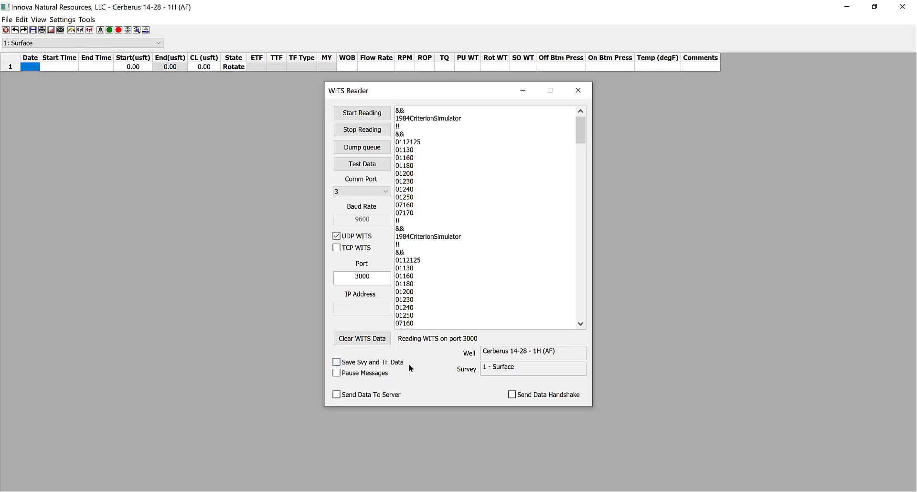
# - Re-enable Save Svy and TF Data, briefly pausing messages while scrolling the message log
pyautogui.click(336, 362)
pyautogui.click(337, 372)
pyautogui.moveTo(576, 128); pyautogui.dragTo(578, 349)
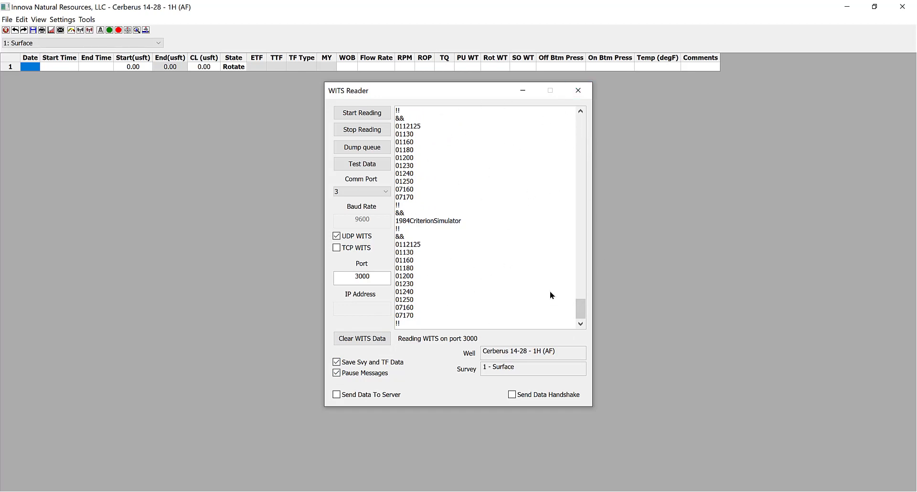
pyautogui.click(337, 373)
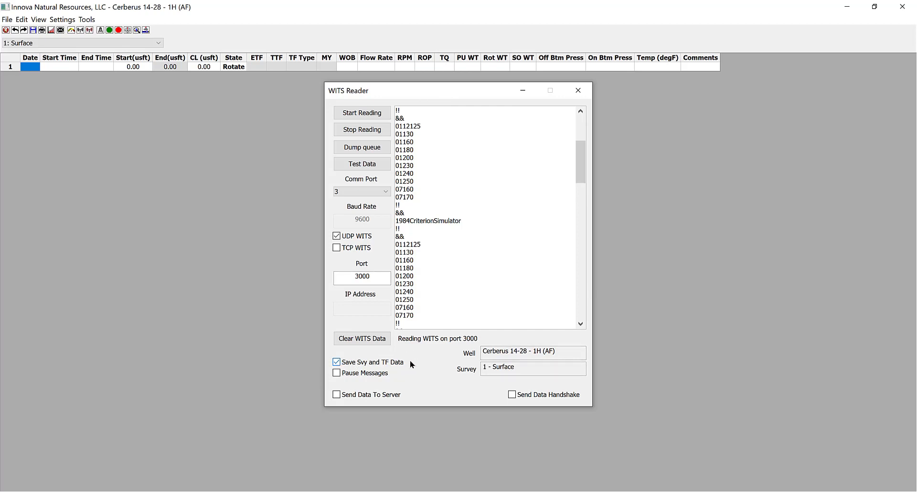
# - Stop the WITS reader, confirm it stopped, and check Send Data To Server
pyautogui.click(355, 132)
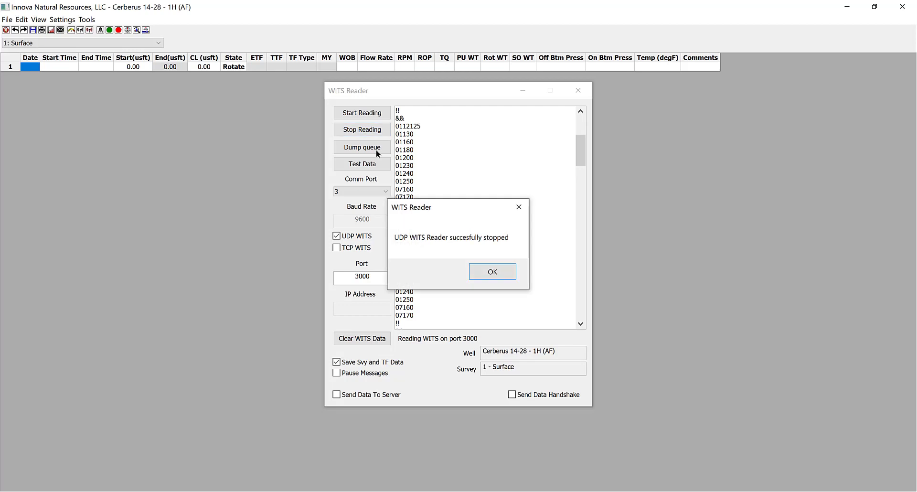
pyautogui.click(493, 271)
pyautogui.moveTo(576, 158); pyautogui.dragTo(581, 125)
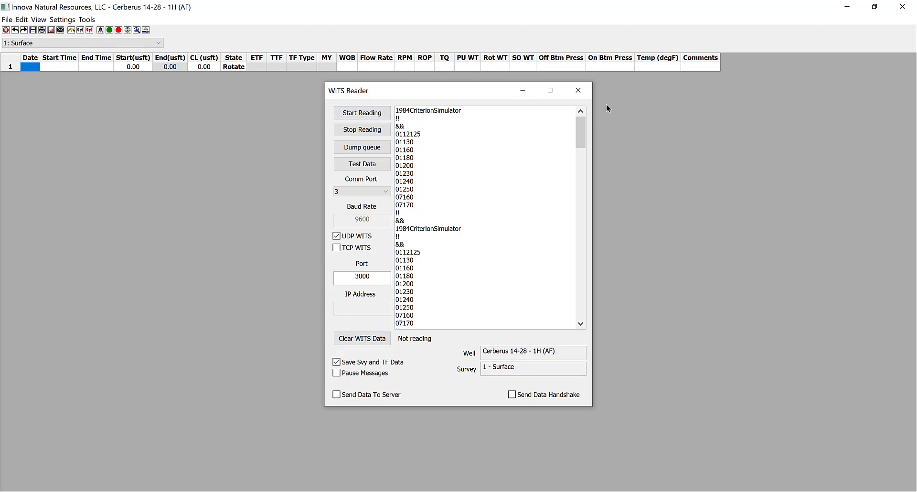
pyautogui.click(337, 395)
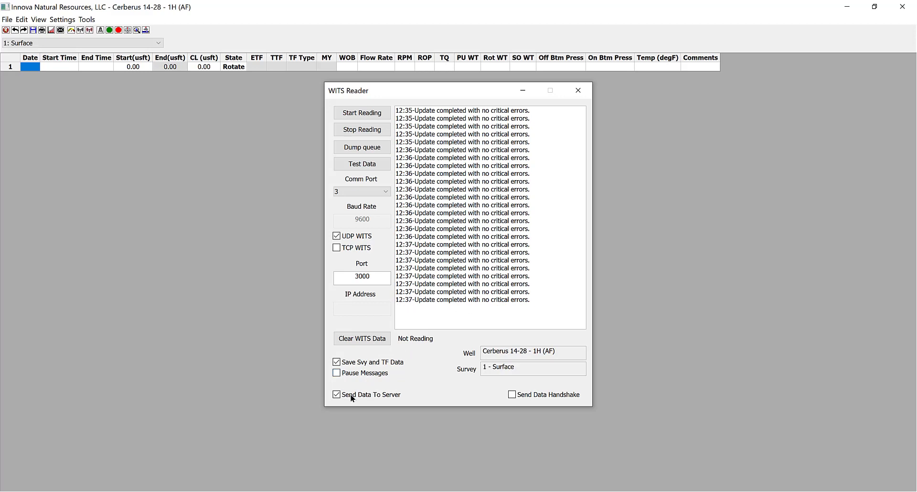
# - Uncheck Send Data To Server and close the WITS Reader with Escape
pyautogui.click(377, 394)
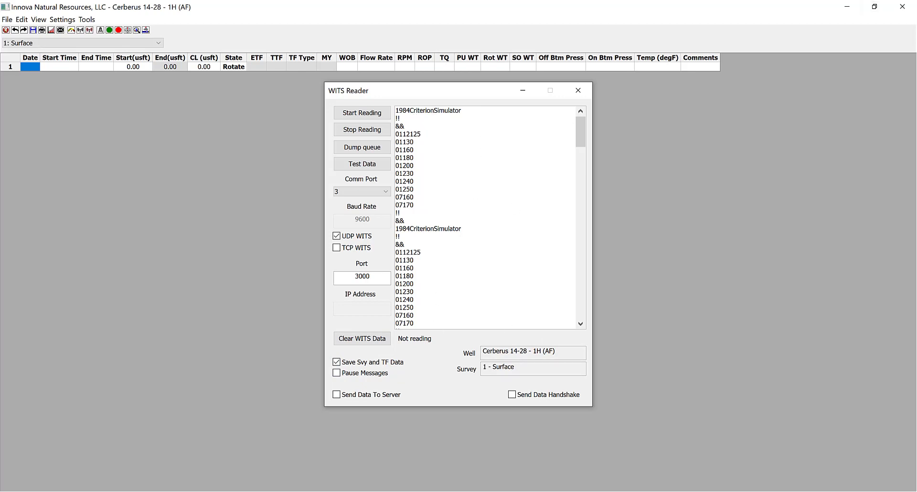
pyautogui.press('Escape')
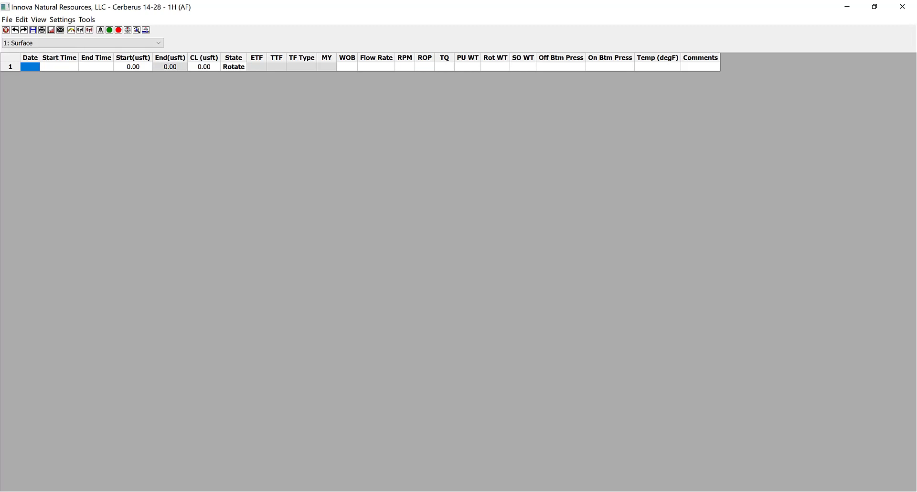
# - Open the WITSML Data Reader from the Tools menu and show its version list
pyautogui.click(87, 19)
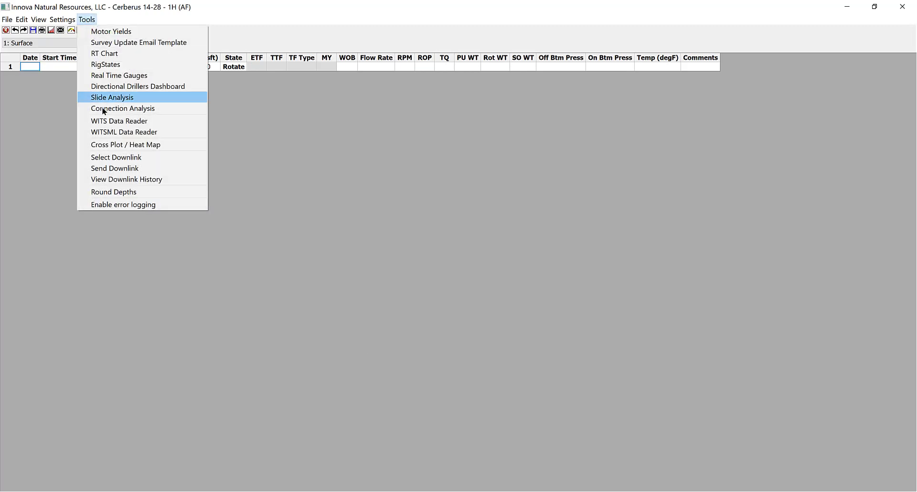
pyautogui.click(165, 133)
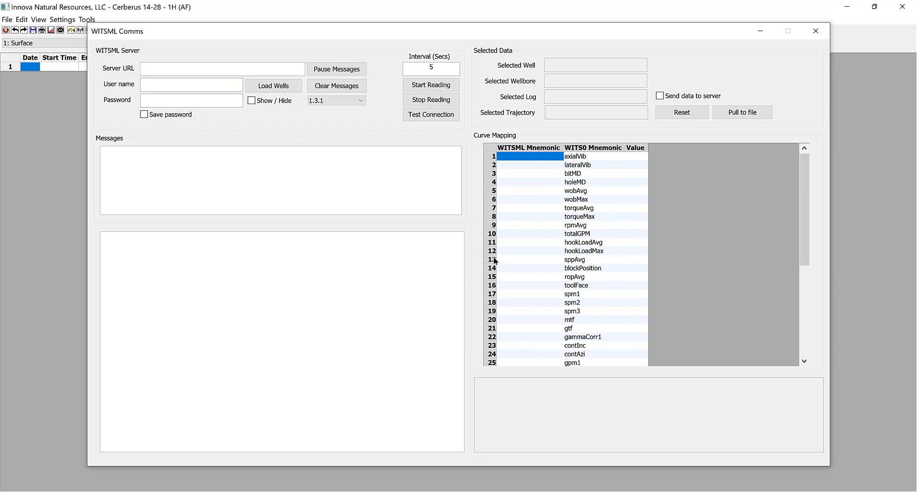
pyautogui.click(356, 100)
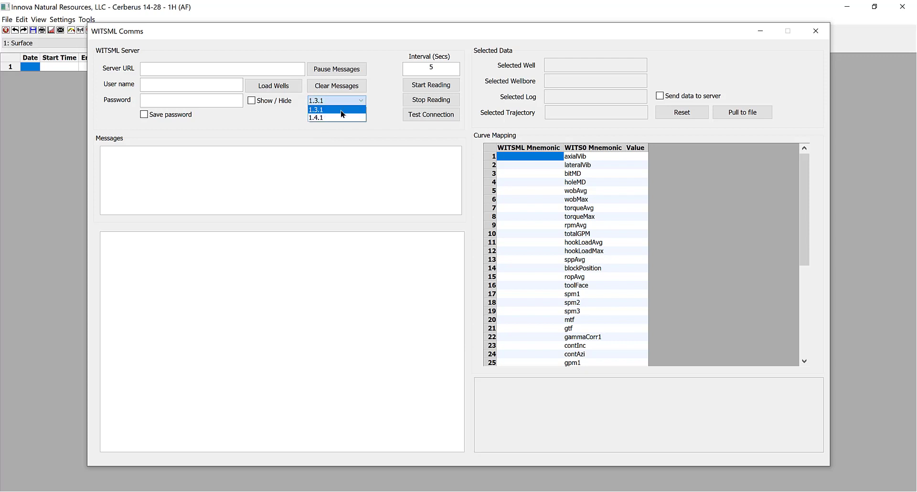
# - Keep WITSML version 1.3.1 and retest the connection until the log reports 'Connection succesful - 1.3.1'
pyautogui.click(317, 109)
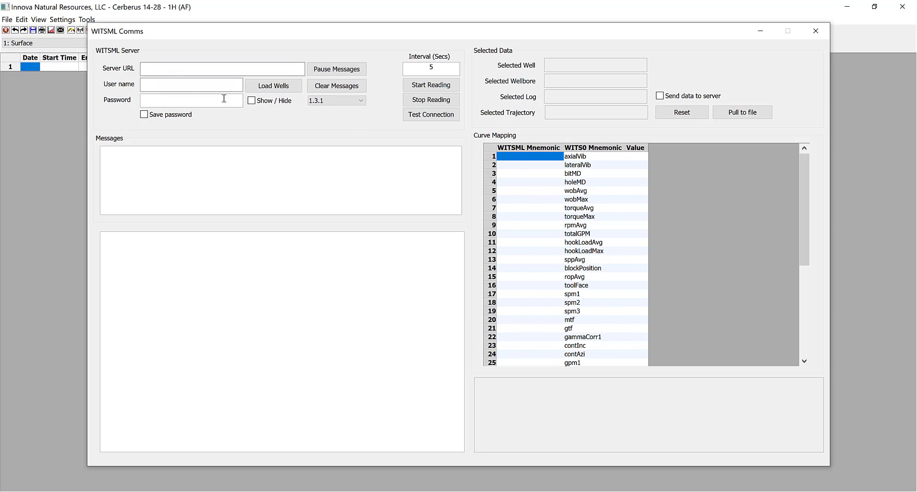
pyautogui.click(429, 116)
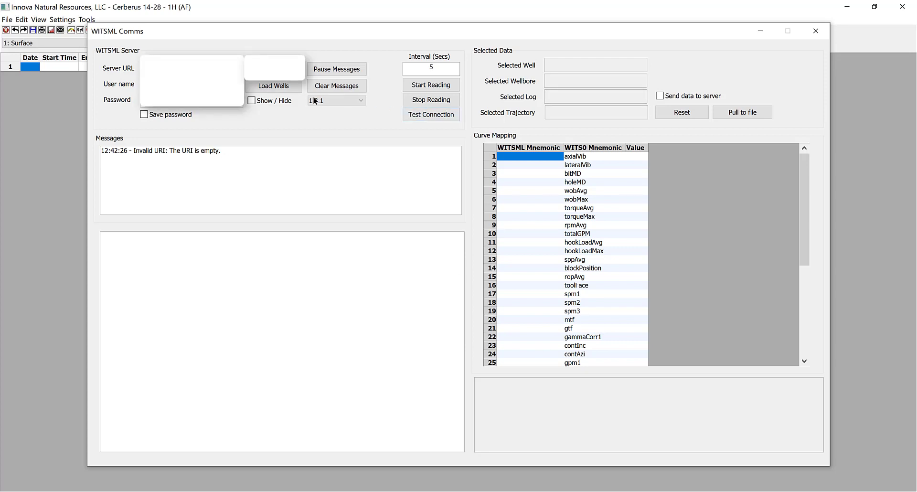
pyautogui.click(425, 116)
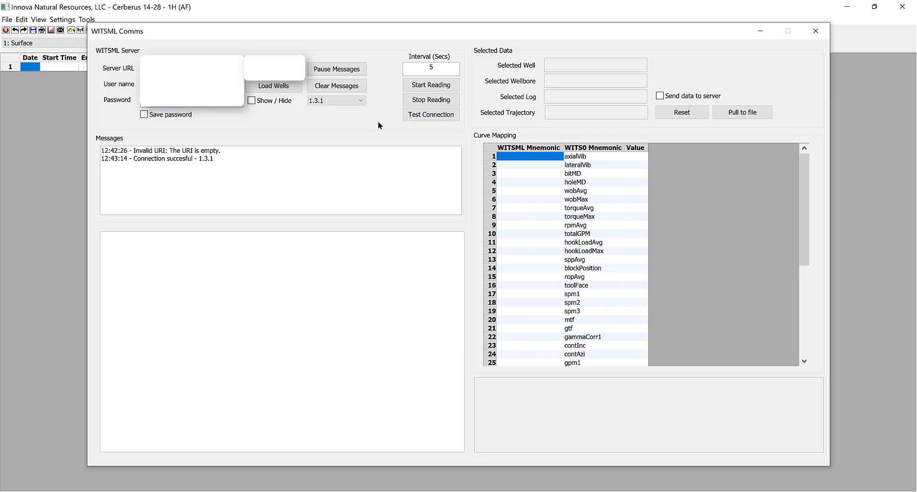
pyautogui.click(426, 113)
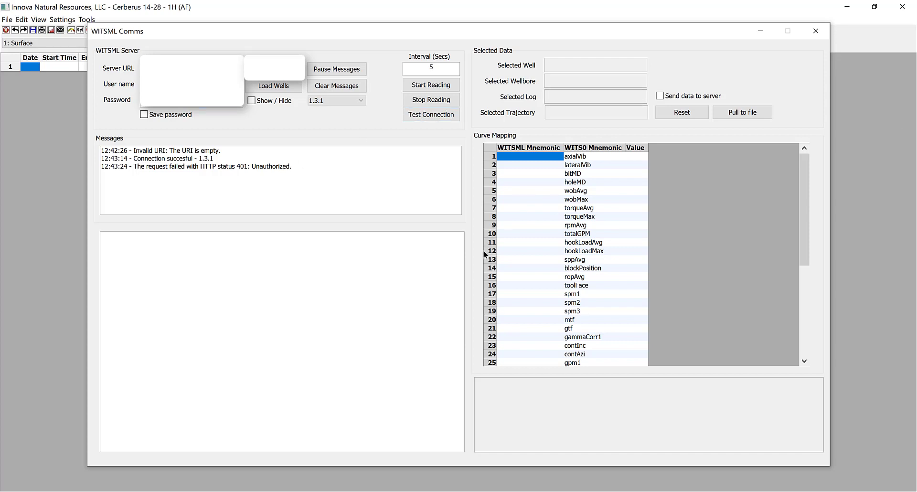
pyautogui.click(442, 115)
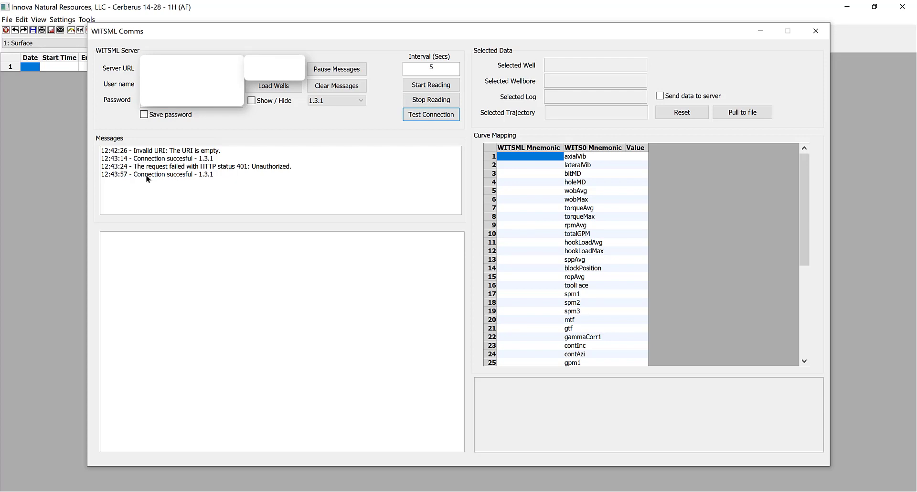
# - Load the wells from the WITSML server and scroll through the returned wells list
pyautogui.click(271, 87)
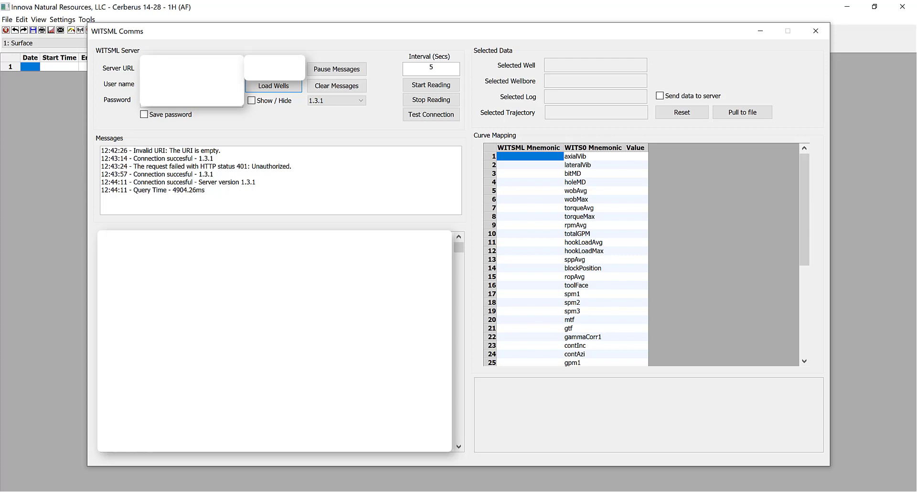
pyautogui.scroll(-8, 274, 341)
pyautogui.scroll(-7, 274, 341)
pyautogui.moveTo(460, 265); pyautogui.dragTo(466, 388)
pyautogui.moveTo(465, 449); pyautogui.dragTo(469, 210)
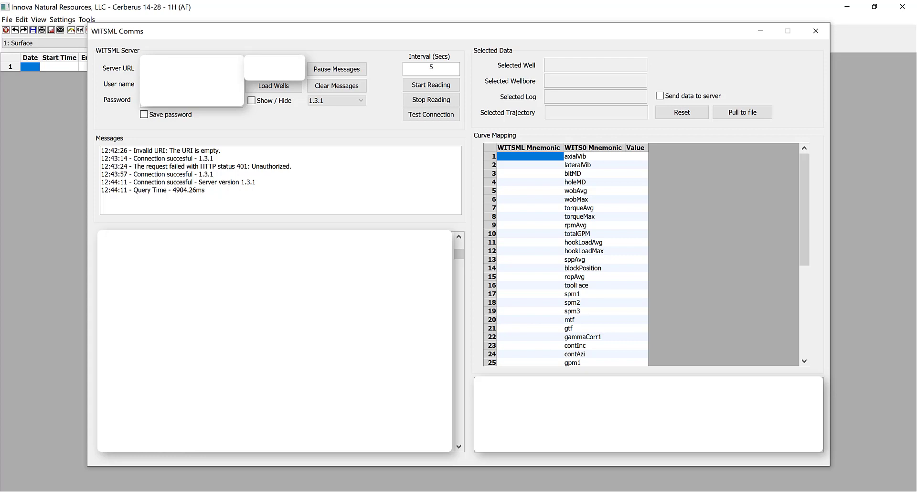
pyautogui.scroll(-1, 274, 341)
pyautogui.scroll(-7, 640, 282)
pyautogui.click(516, 155)
pyautogui.scroll(-7, 546, 215)
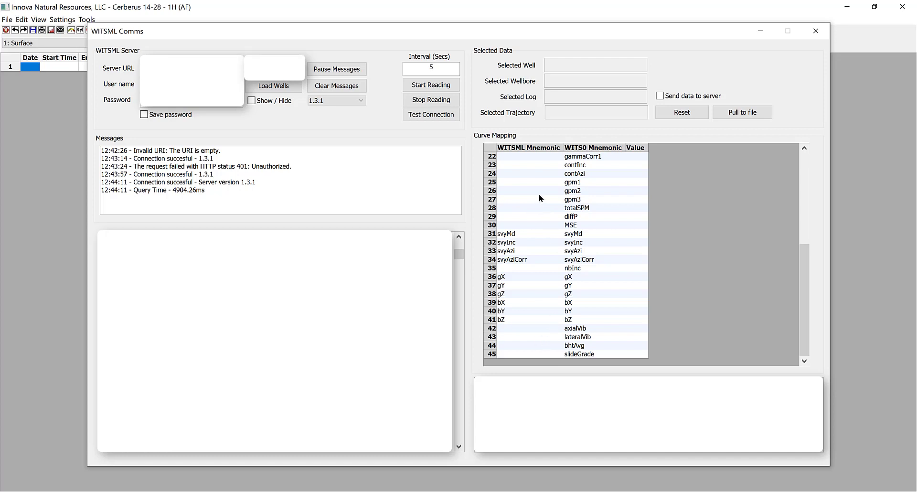
pyautogui.doubleClick(526, 233)
pyautogui.click(585, 235)
pyautogui.click(520, 242)
pyautogui.click(522, 251)
pyautogui.click(525, 241)
pyautogui.click(522, 232)
pyautogui.click(518, 272)
pyautogui.click(519, 280)
pyautogui.click(518, 293)
pyautogui.click(517, 304)
pyautogui.click(514, 311)
pyautogui.click(513, 318)
pyautogui.scroll(7, 554, 321)
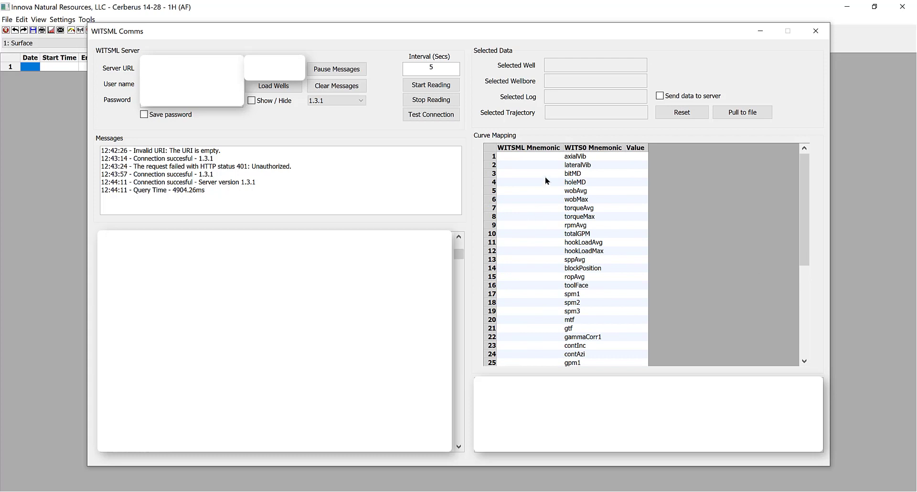
# - Map the bitMD curve to WITSML mnemonic WITS.0108 in row 3
pyautogui.click(545, 176)
pyautogui.click(554, 174)
pyautogui.click(558, 173)
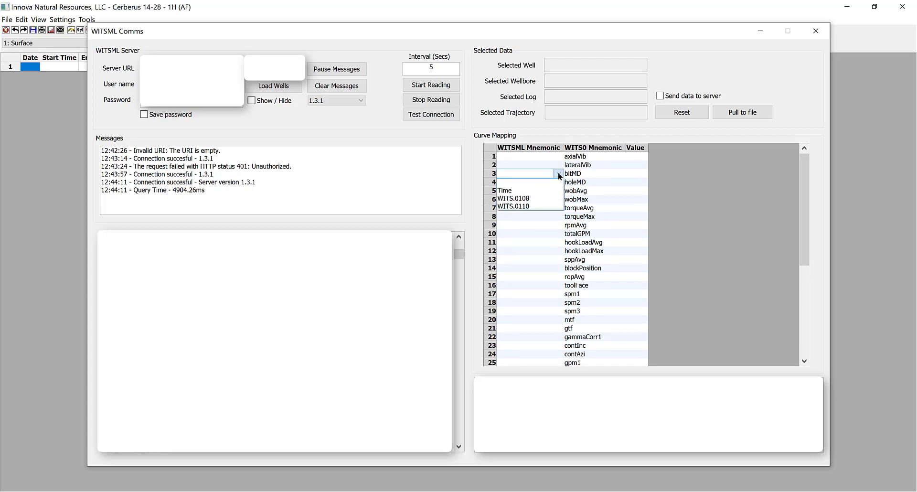
pyautogui.click(511, 198)
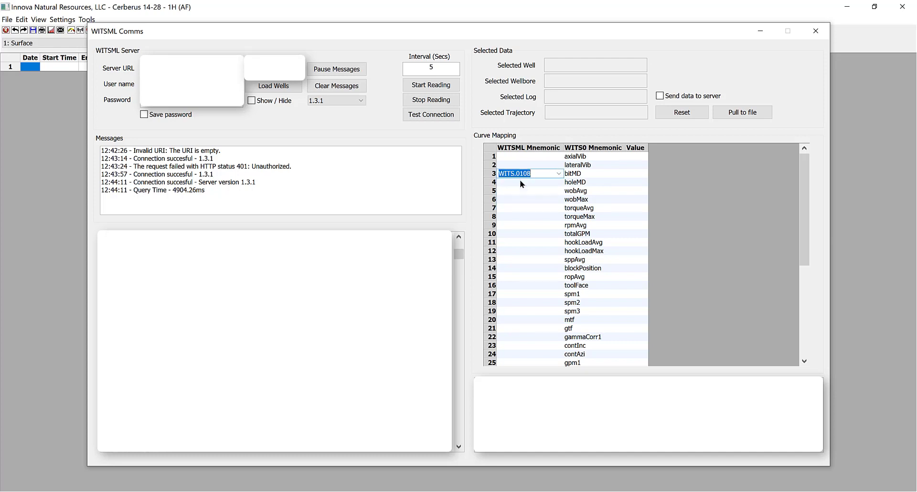
# - Map holeMD to WITS.0110 in row 4, leaving torqueAvg unmapped
pyautogui.click(560, 182)
pyautogui.click(559, 182)
pyautogui.click(529, 211)
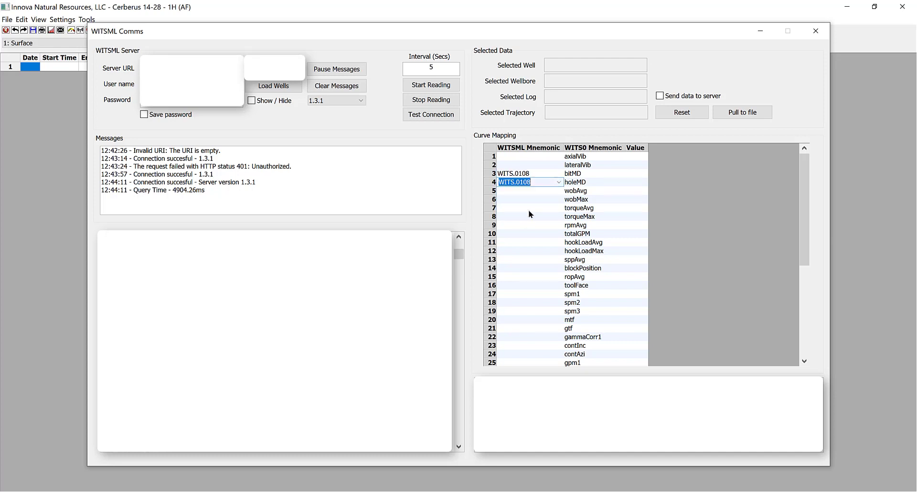
pyautogui.click(560, 184)
pyautogui.click(530, 215)
pyautogui.click(536, 210)
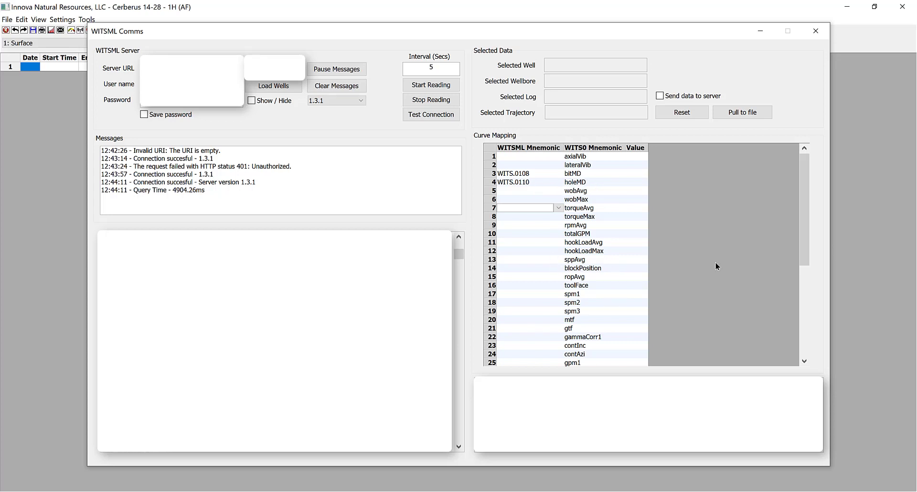
pyautogui.press('Escape')
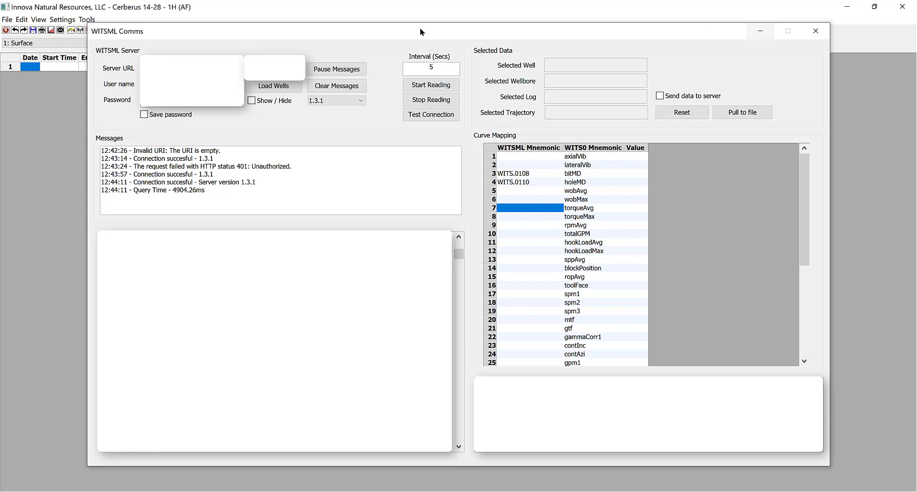
# - Start reading live WITSML data, toggling Send data to server on and back off
pyautogui.click(423, 88)
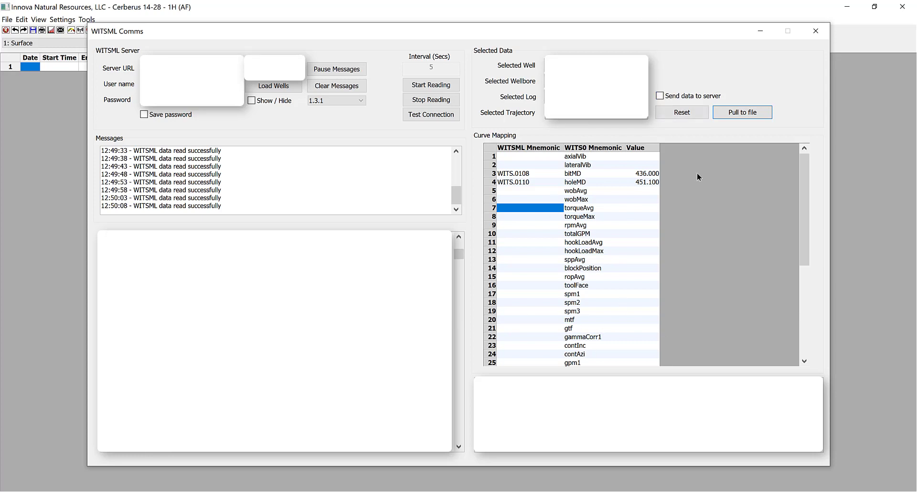
pyautogui.click(660, 96)
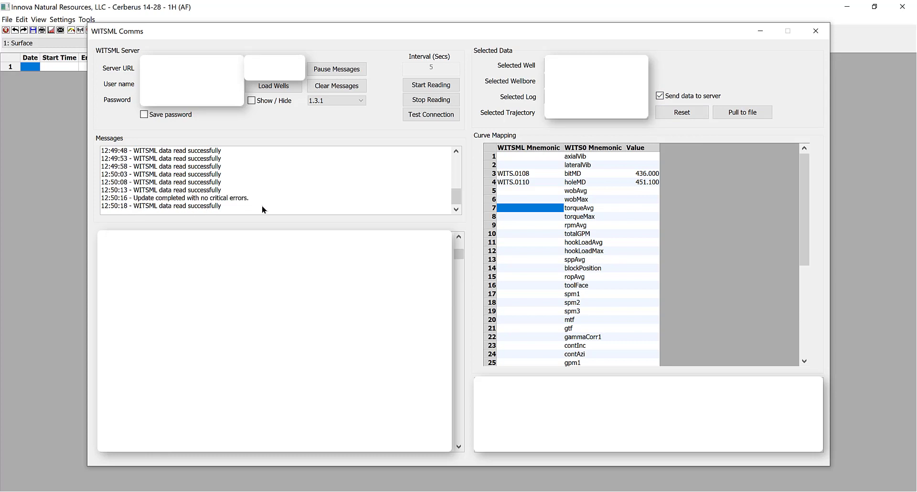
pyautogui.click(659, 95)
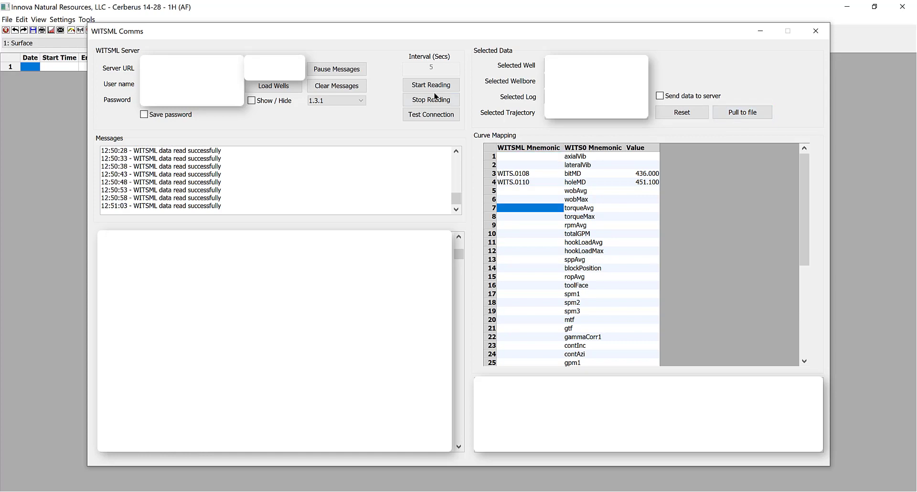
# - Stop reading WITSML data and close the WITSML Comms dialog
pyautogui.click(434, 99)
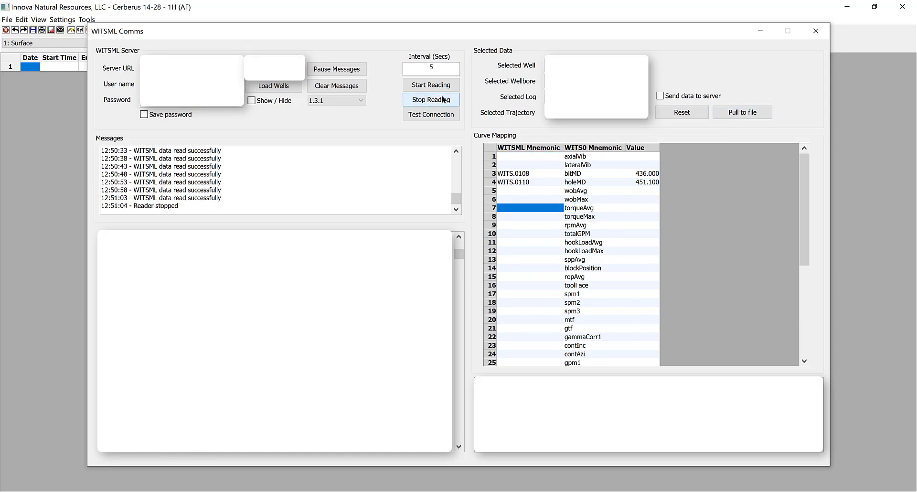
pyautogui.click(815, 31)
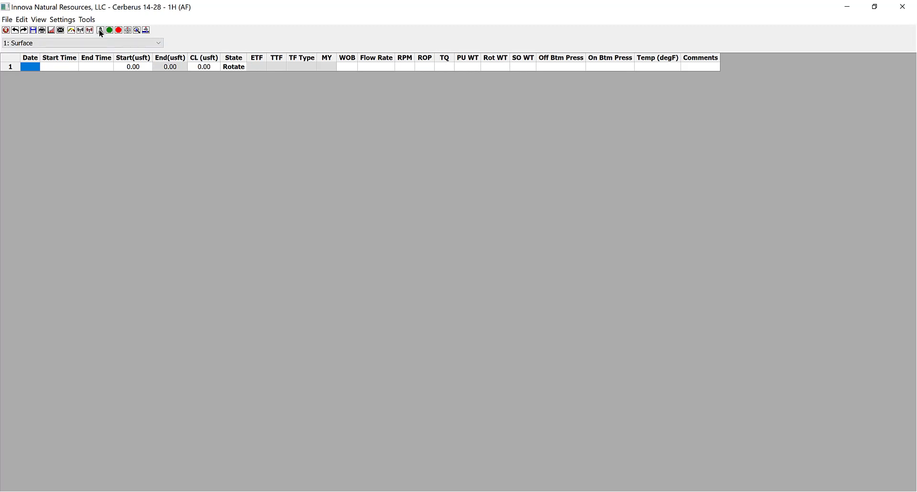
# - Open Tools > RigStates and move the Rig States Settings dialog off the grid row
pyautogui.click(87, 20)
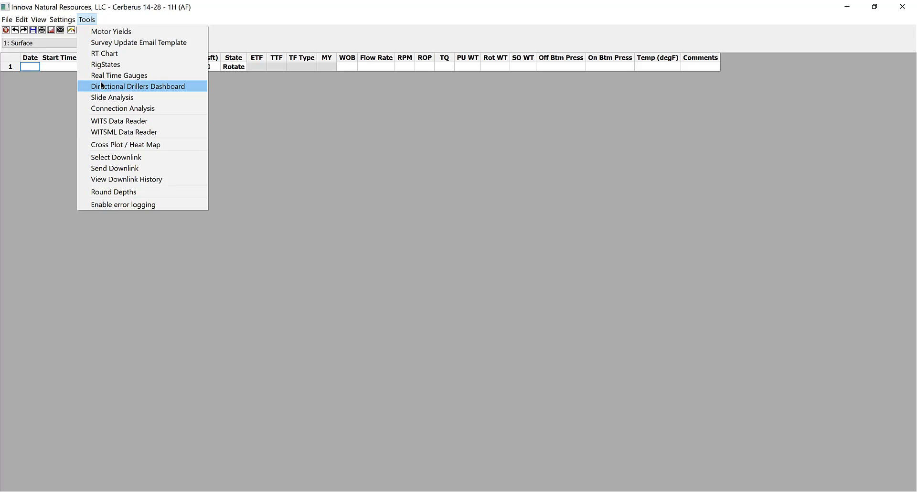
pyautogui.click(103, 65)
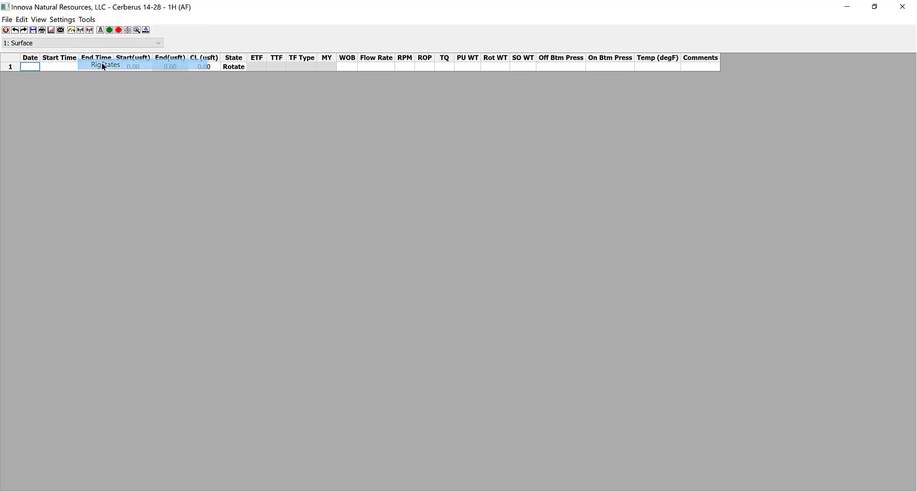
pyautogui.moveTo(241, 73); pyautogui.dragTo(309, 98)
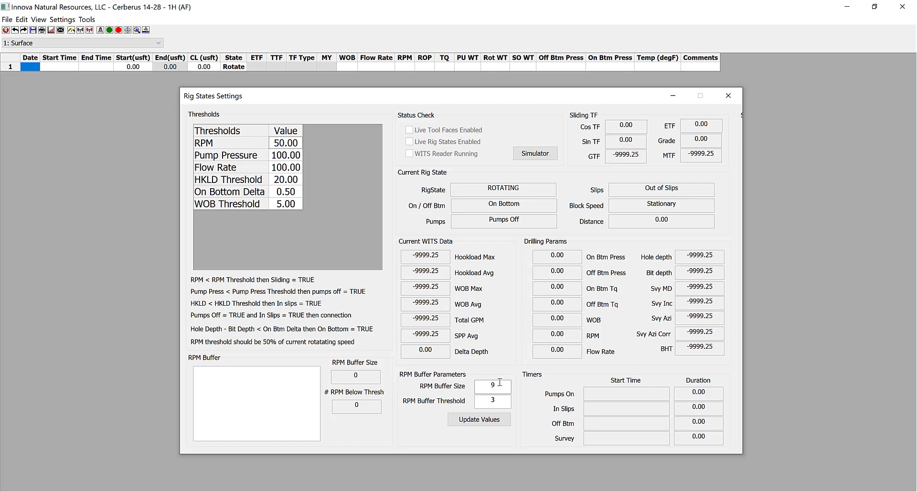
# - Leave RPM Buffer Size at 9 and Threshold at 3, then open the Simulator panel
pyautogui.click(484, 385)
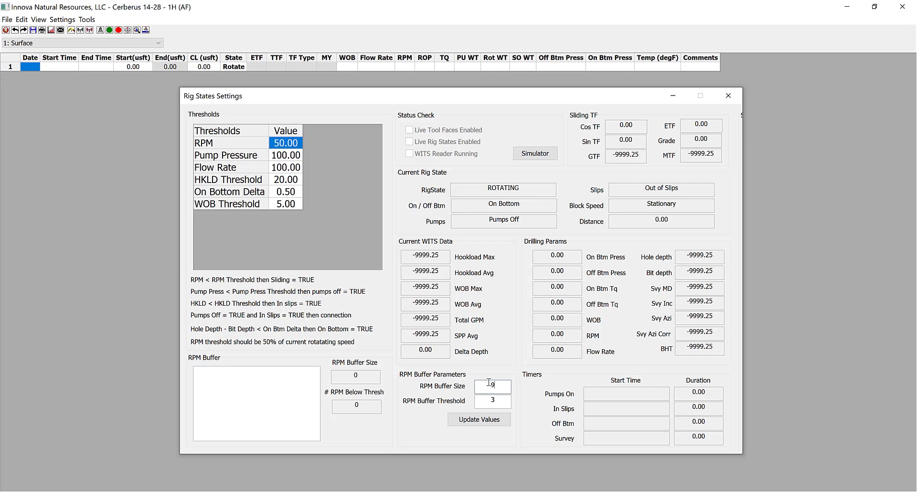
pyautogui.click(216, 376)
pyautogui.click(479, 400)
pyautogui.click(503, 383)
pyautogui.click(500, 402)
pyautogui.click(501, 399)
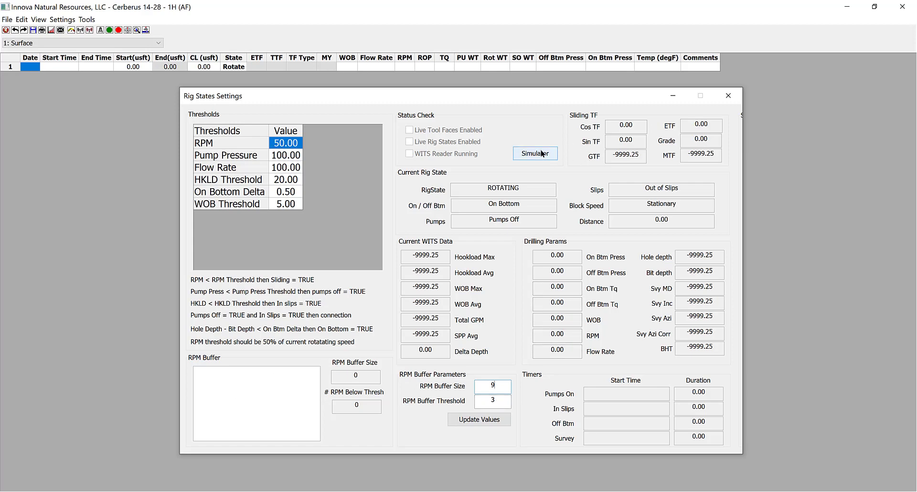
pyautogui.moveTo(550, 96); pyautogui.dragTo(464, 90)
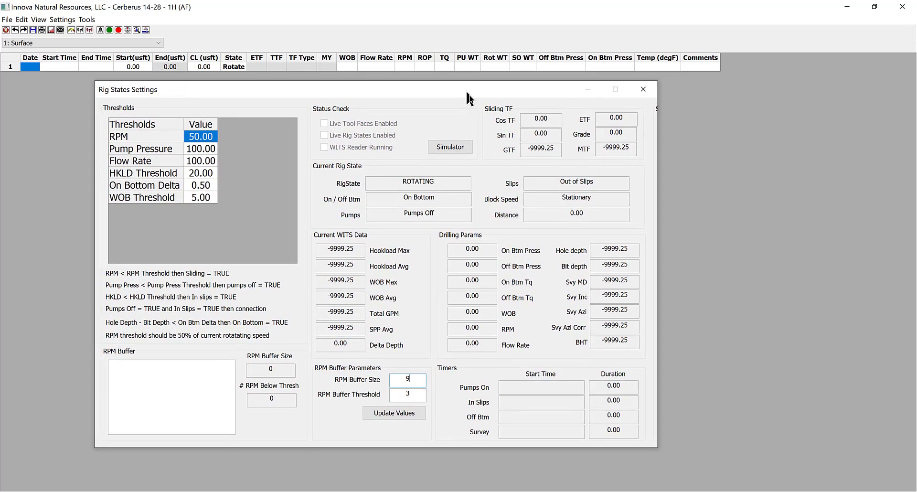
pyautogui.click(451, 148)
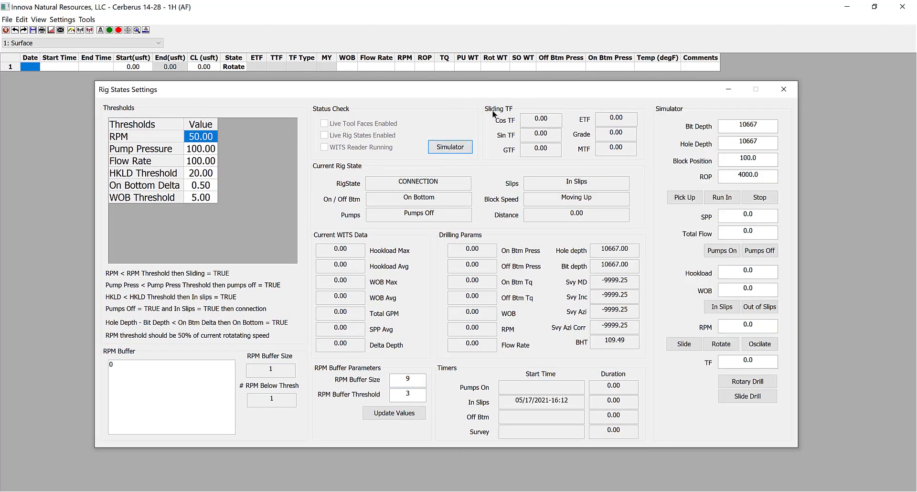
# - Set simulated bit and hole depths to 0, start Rotary Drill, then minimize the rig states window
pyautogui.doubleClick(748, 125)
pyautogui.write('0')
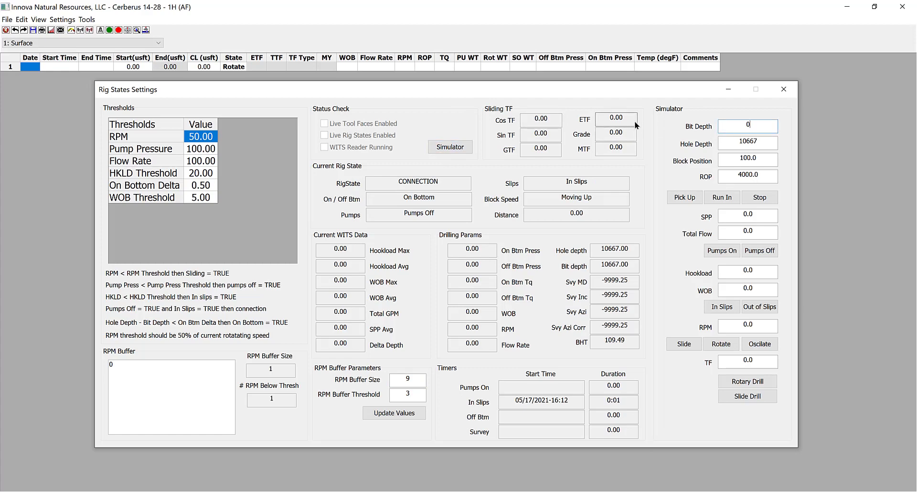
pyautogui.press('Tab')
pyautogui.write('0')
pyautogui.press('Tab')
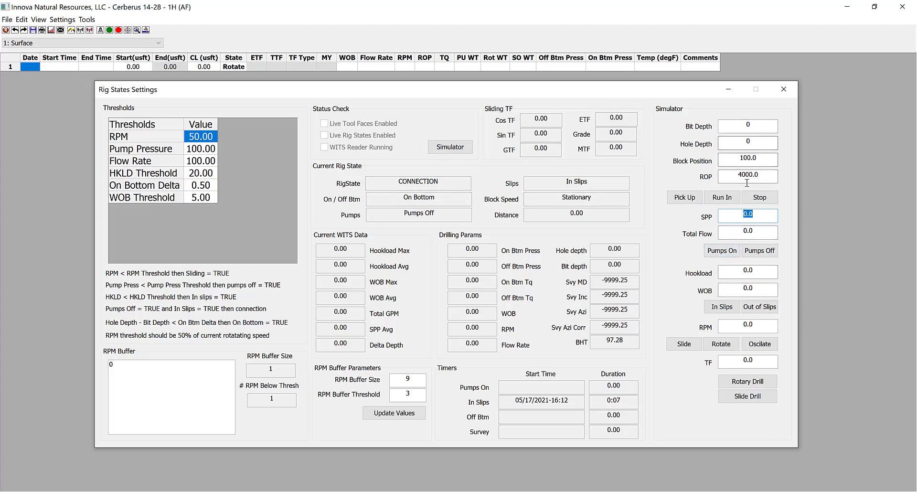
pyautogui.click(770, 382)
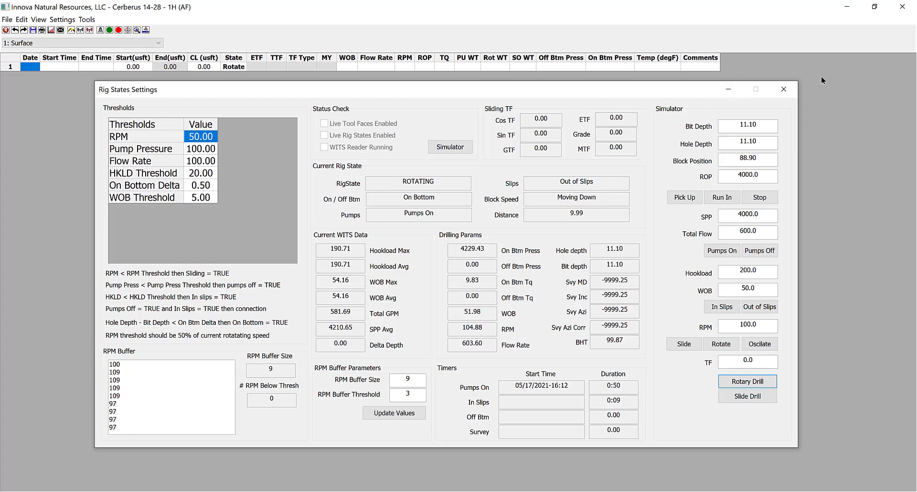
pyautogui.click(729, 91)
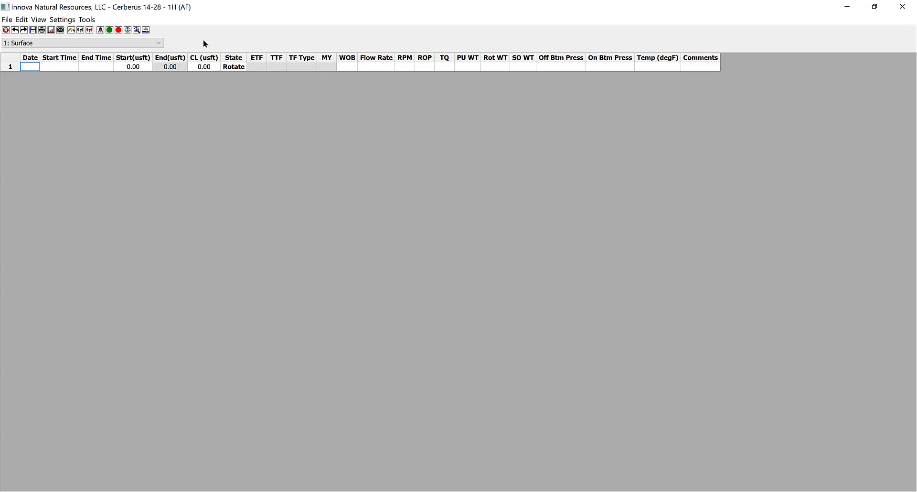
# - Turn on Auto Populate Slide Sheet so row 1 fills from live drilling data
pyautogui.click(65, 19)
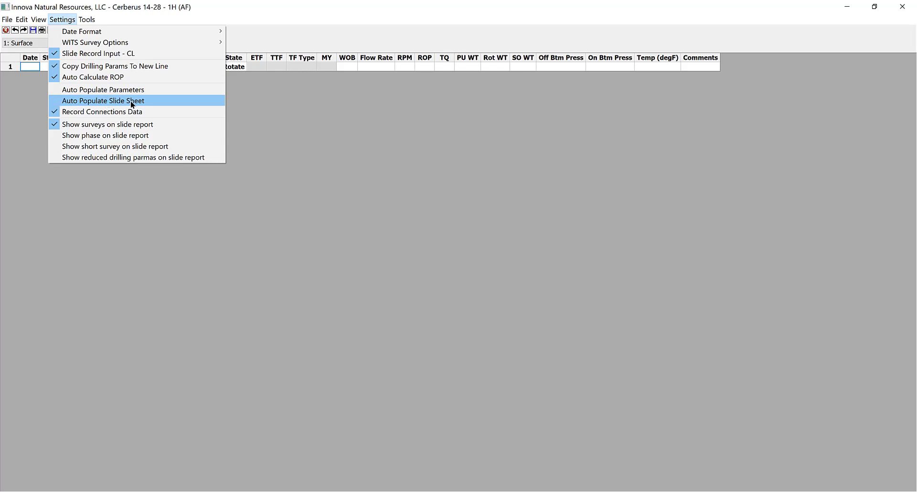
pyautogui.click(420, 134)
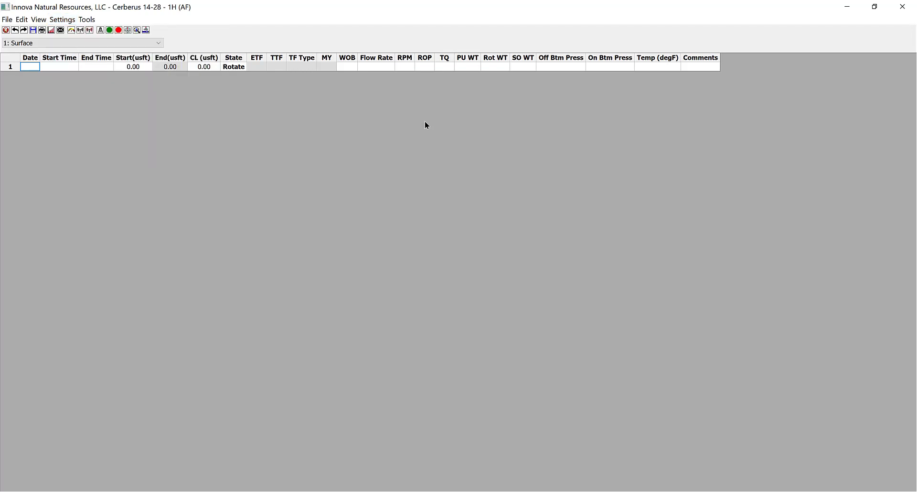
pyautogui.click(110, 31)
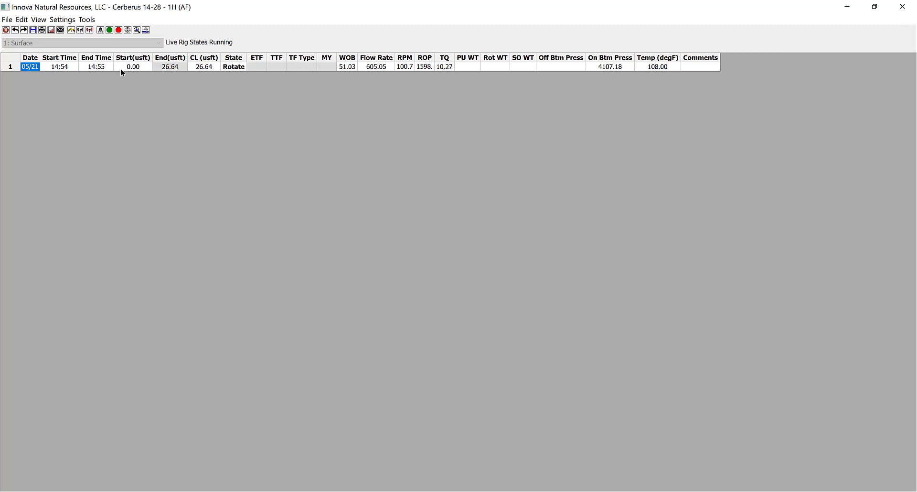
# - Glance at the Settings list, select row 1's Date cell, and restore the Rig States Settings window
pyautogui.click(63, 21)
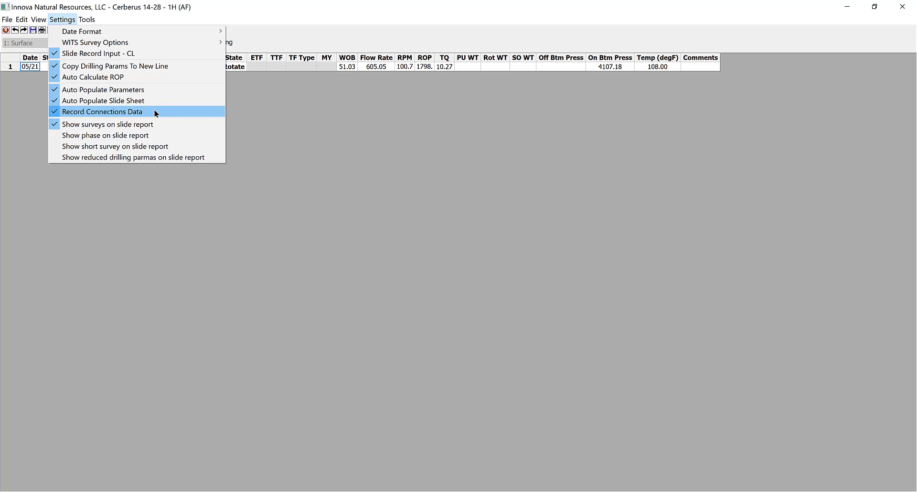
pyautogui.click(343, 123)
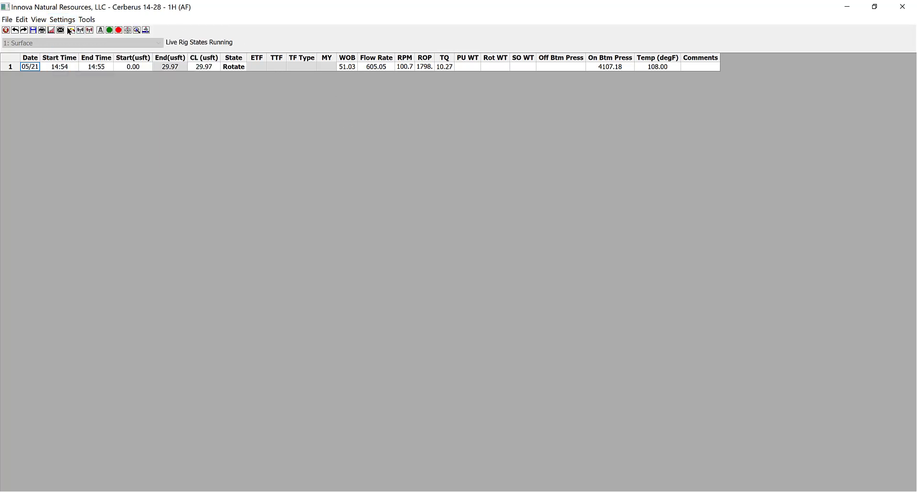
pyautogui.click(97, 30)
pyautogui.moveTo(669, 485)
pyautogui.click(784, 446)
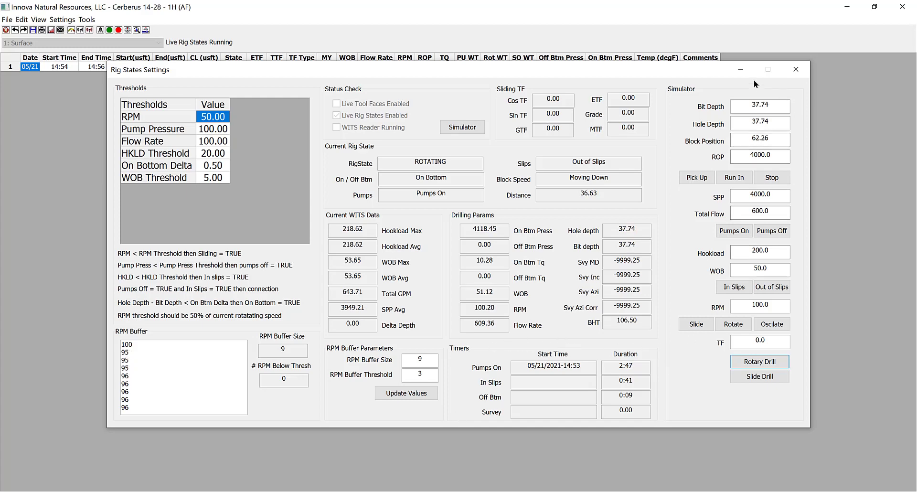
# - Minimize Rig States Settings and briefly view the Real Time Gauges dashboard from the toolbar
pyautogui.click(743, 70)
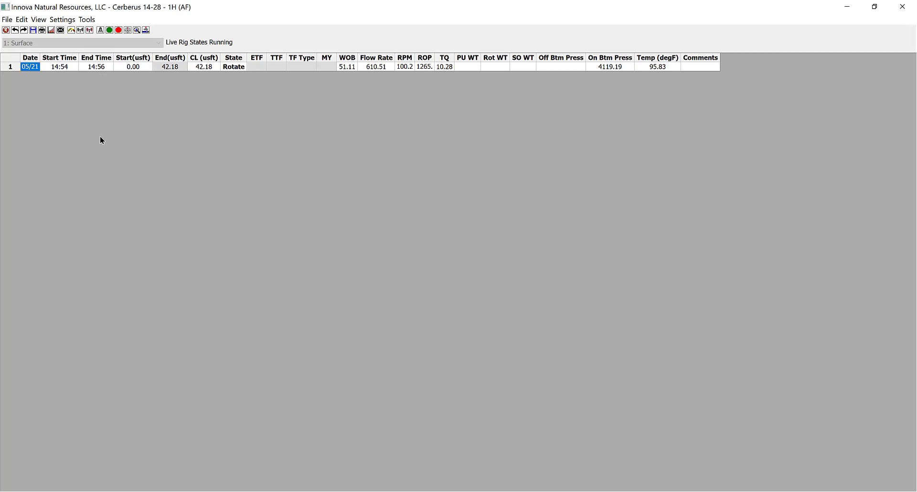
pyautogui.click(72, 30)
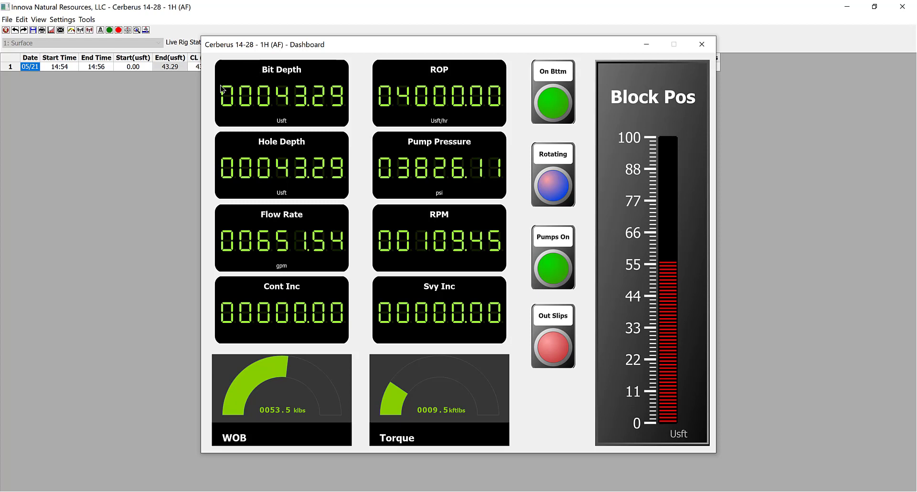
pyautogui.click(701, 44)
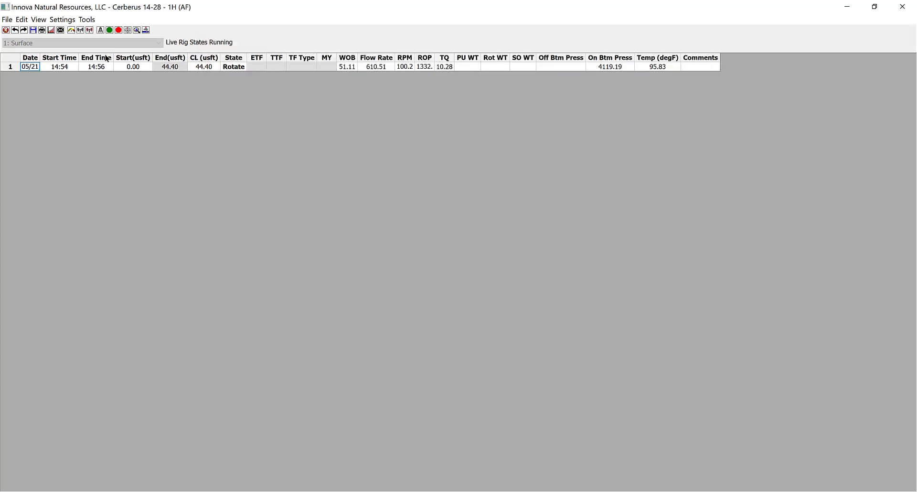
# - Reopen Real Time Gauges through the Tools menu, close it, and return to the Tools menu
pyautogui.click(87, 19)
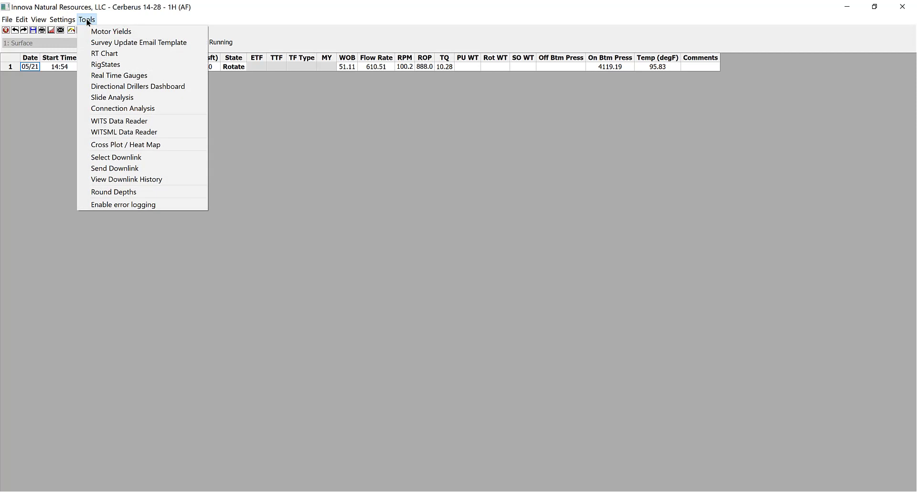
pyautogui.click(98, 75)
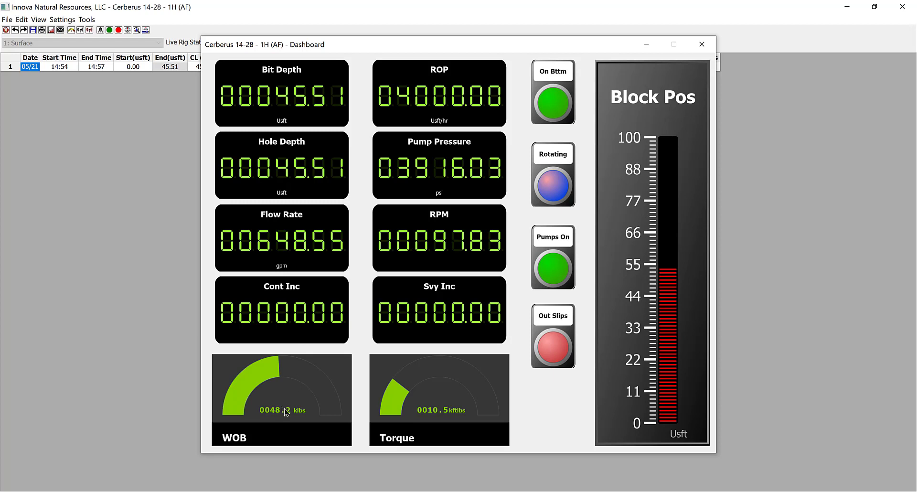
pyautogui.click(701, 44)
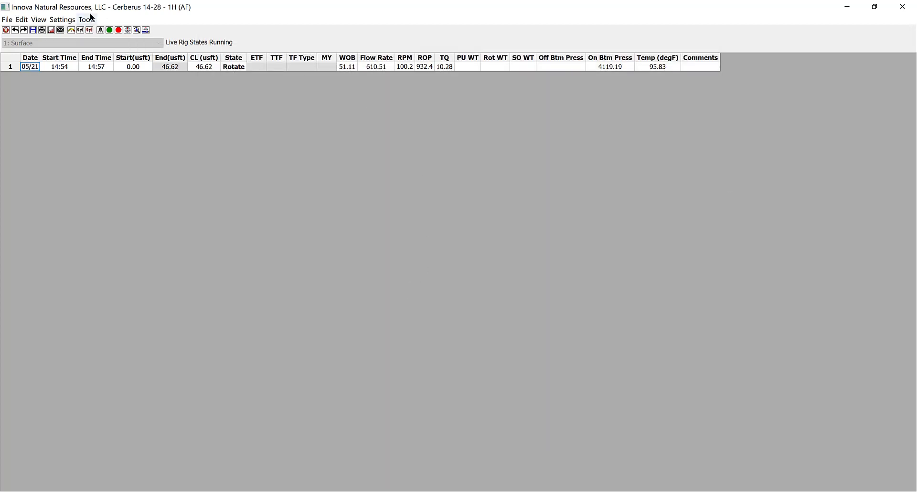
pyautogui.click(90, 20)
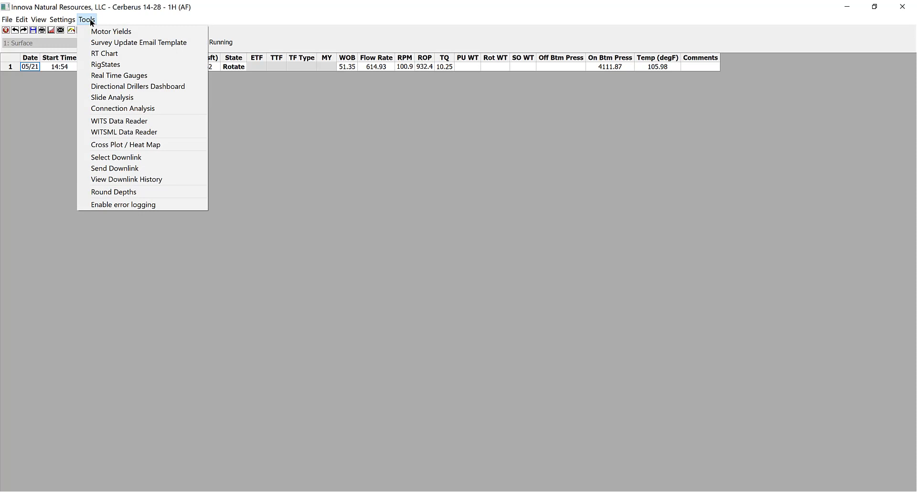
pyautogui.click(250, 8)
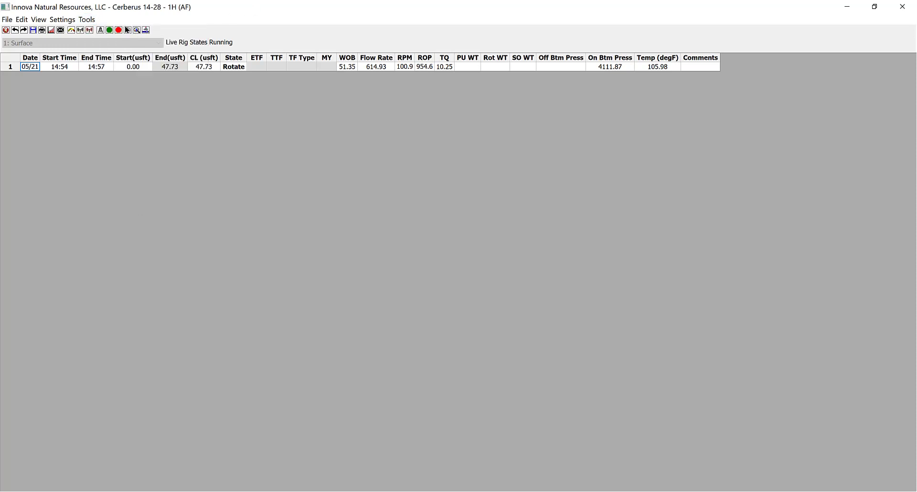
pyautogui.click(87, 20)
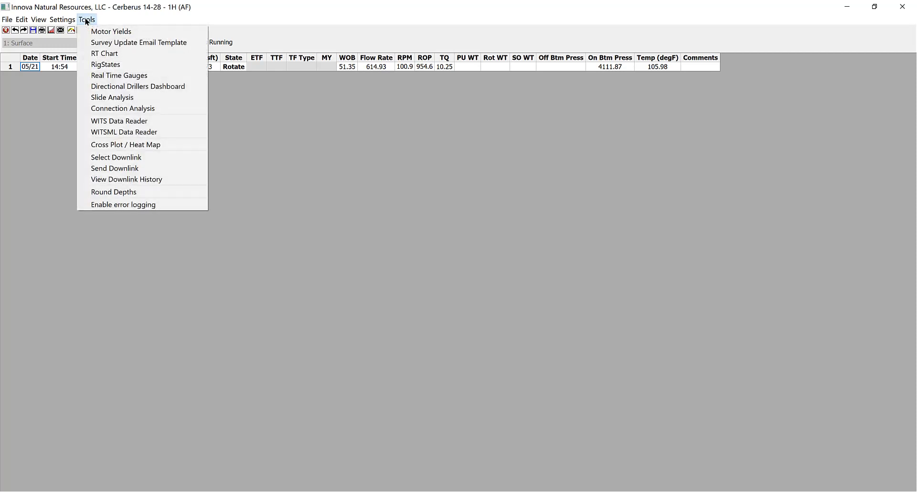
# - Open the Directional Drilling Dashboard, dismiss its settings to view the charts, then close it
pyautogui.click(96, 87)
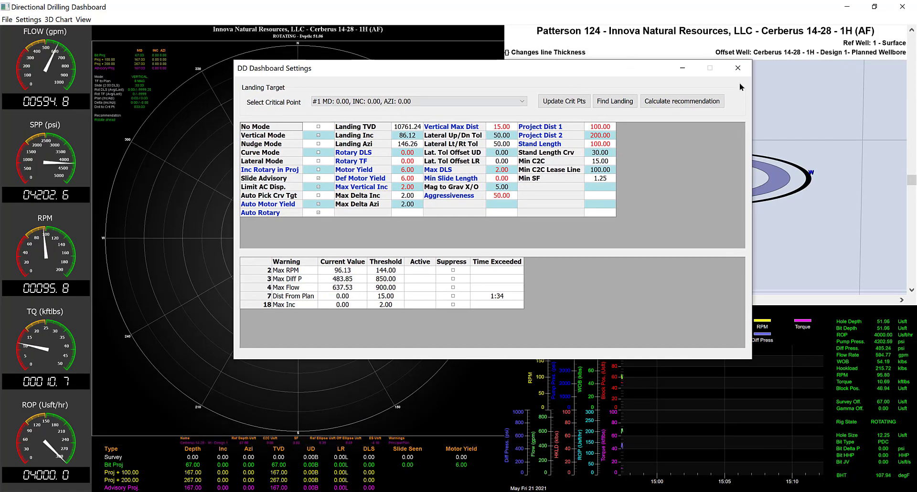
pyautogui.click(739, 71)
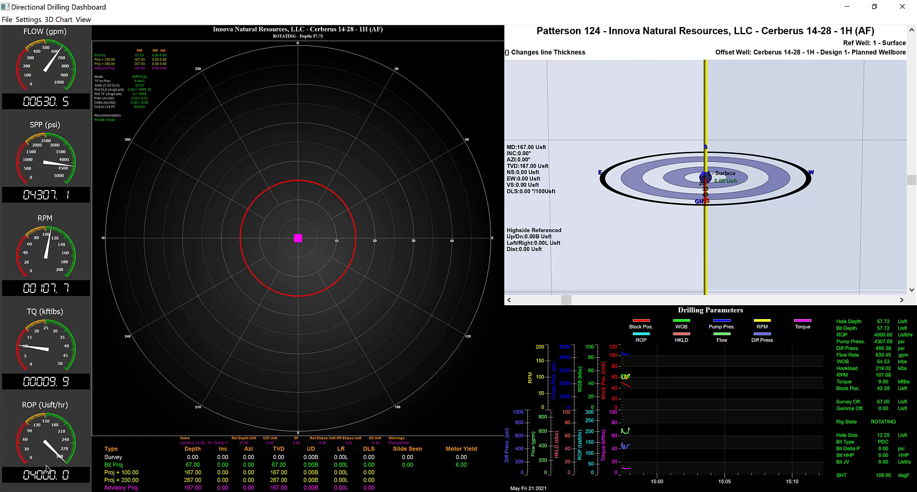
pyautogui.click(902, 7)
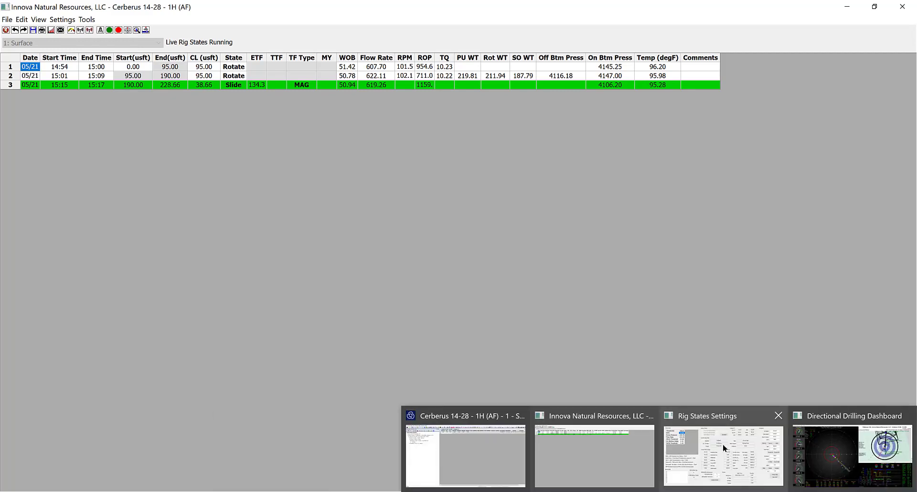
# - Switch back to the drilling dashboard window from its taskbar preview
pyautogui.click(844, 448)
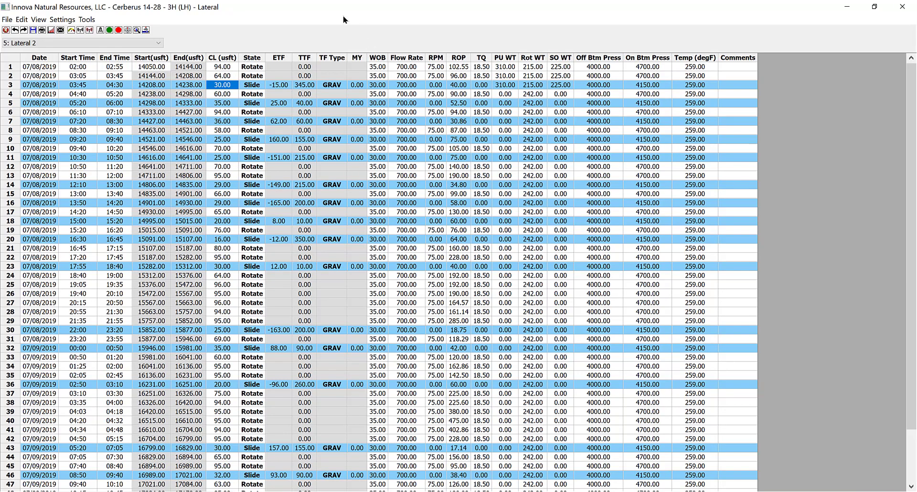
# - Open and close the WITS Reader, then select the row 3 slide, 14208 to 14238 usft
pyautogui.click(80, 30)
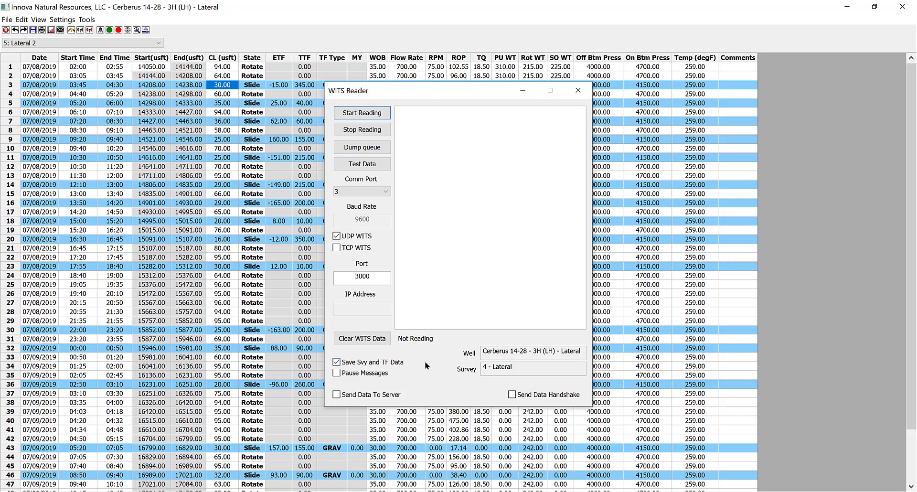
pyautogui.click(575, 90)
pyautogui.click(28, 85)
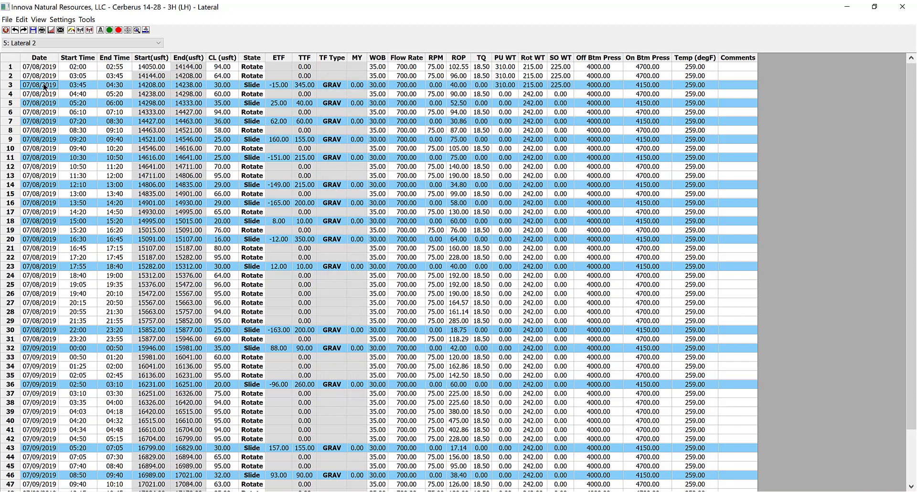
pyautogui.click(7, 85)
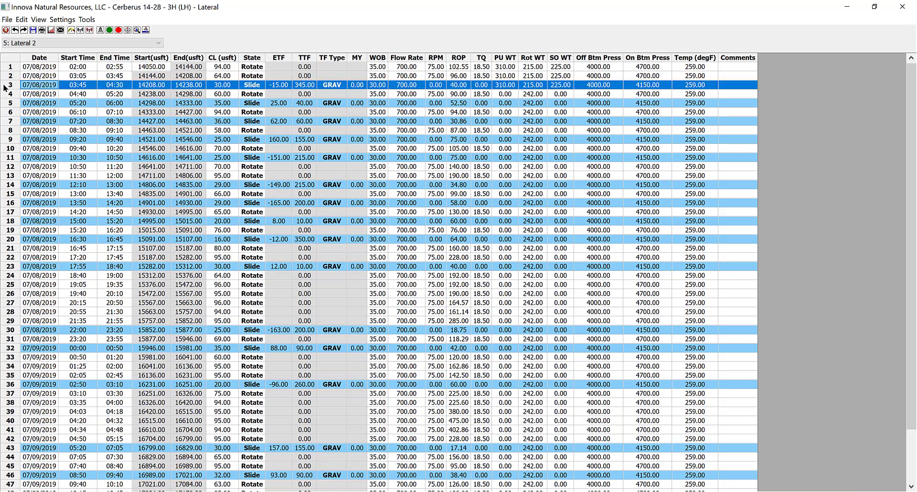
pyautogui.click(86, 19)
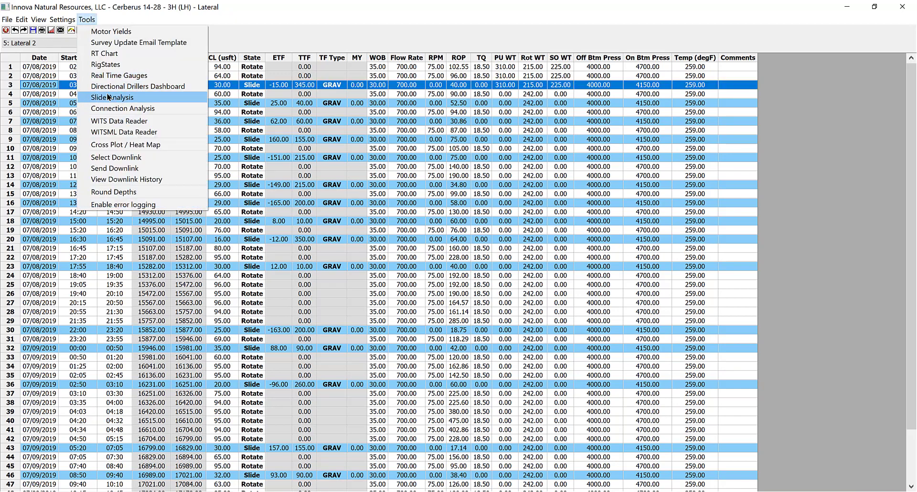
# - Show the Slide Analysis plot for 14208–14238 and export its toolface data to Excel
pyautogui.click(400, 7)
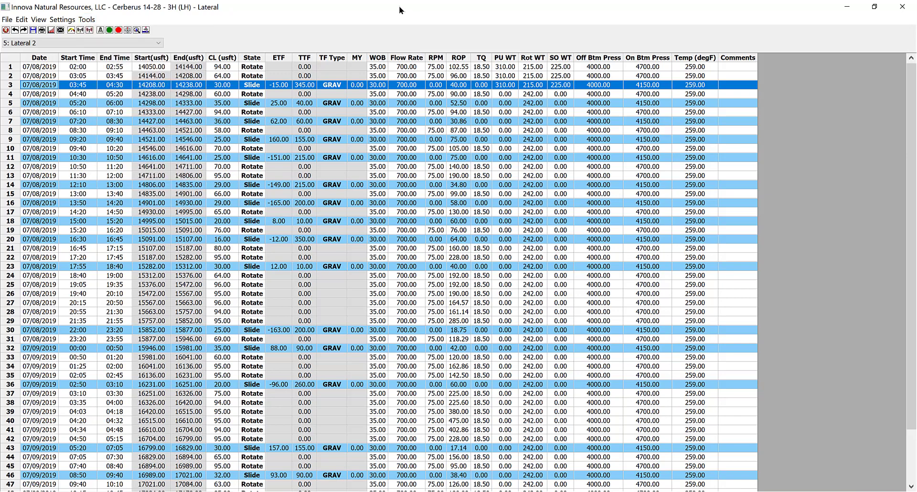
pyautogui.click(137, 30)
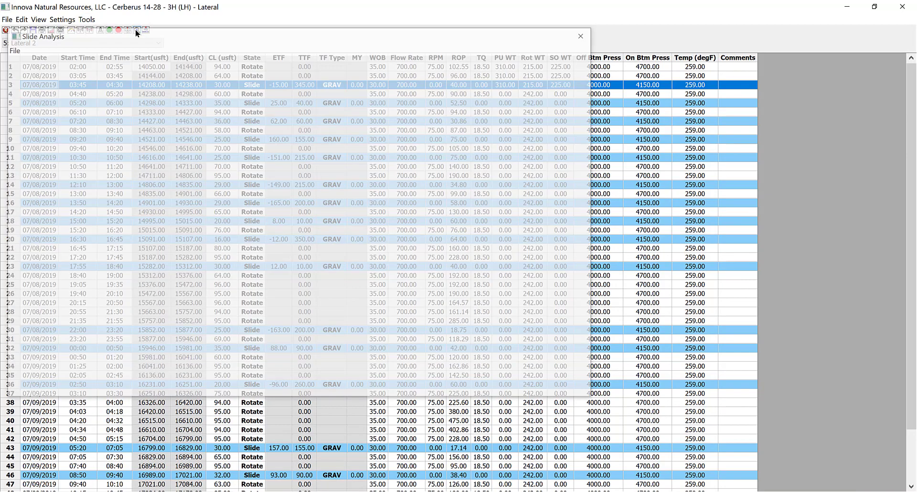
pyautogui.moveTo(287, 31); pyautogui.dragTo(417, 64)
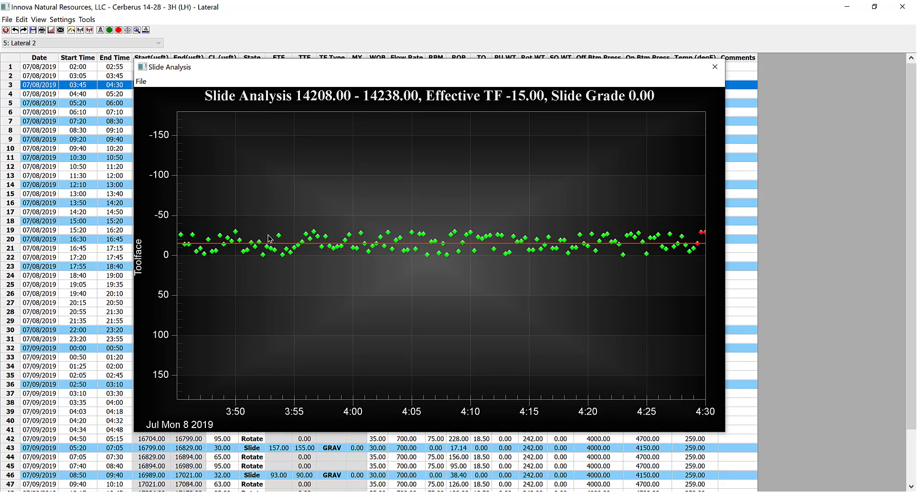
pyautogui.click(141, 82)
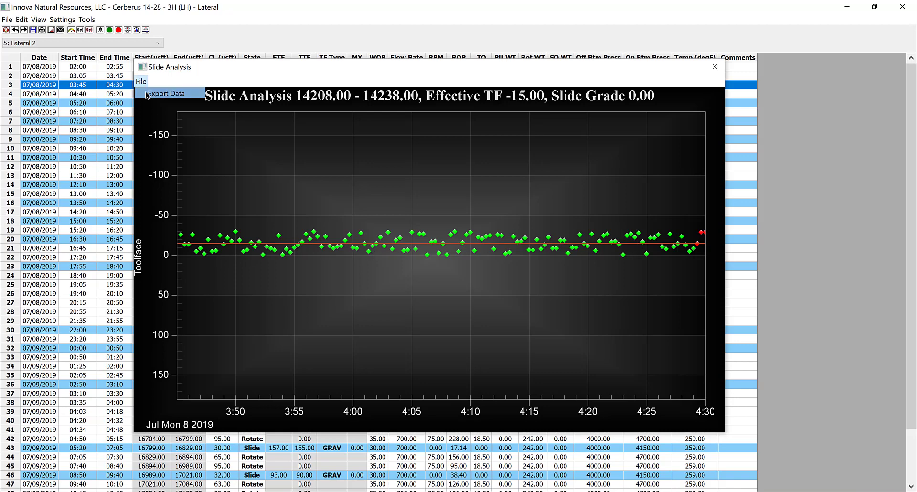
pyautogui.click(152, 90)
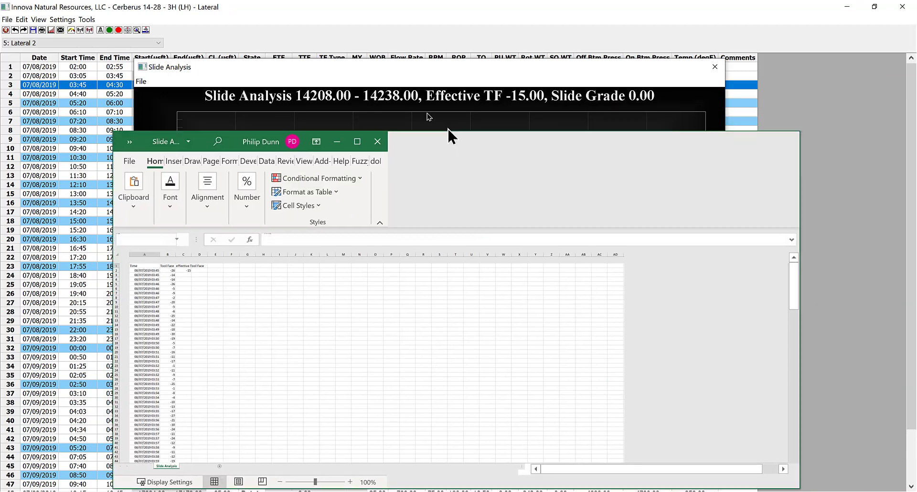
# - Review the Time and Tool Face readings in Slide Analysis.xlsx, then close Excel and the chart
pyautogui.moveTo(450, 137); pyautogui.dragTo(399, 68)
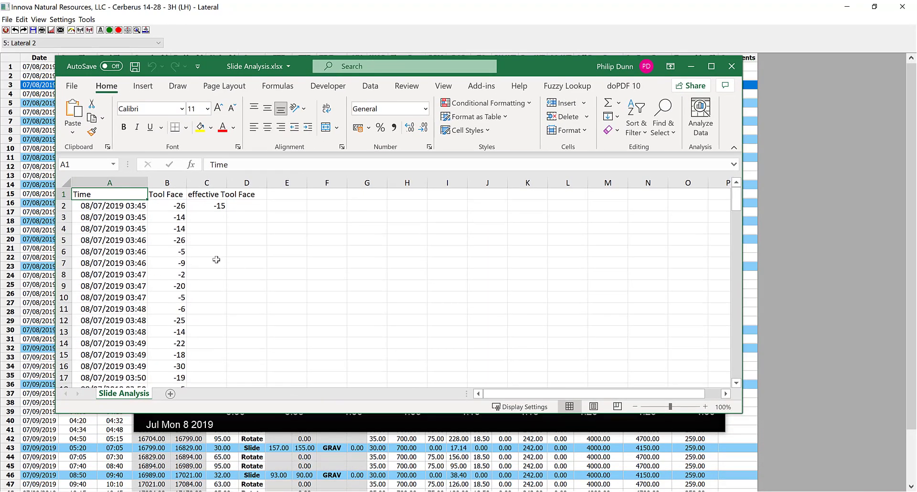
pyautogui.scroll(-12, 217, 272)
pyautogui.scroll(-20, 219, 282)
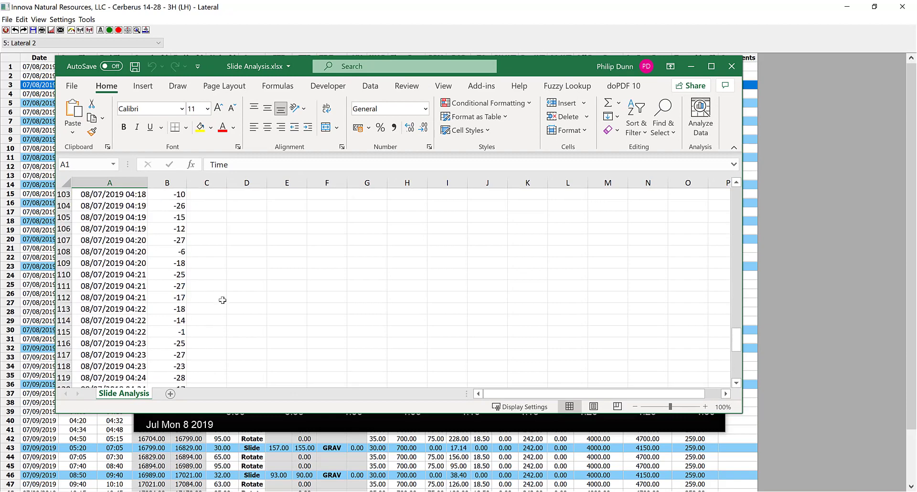
pyautogui.scroll(7, 217, 317)
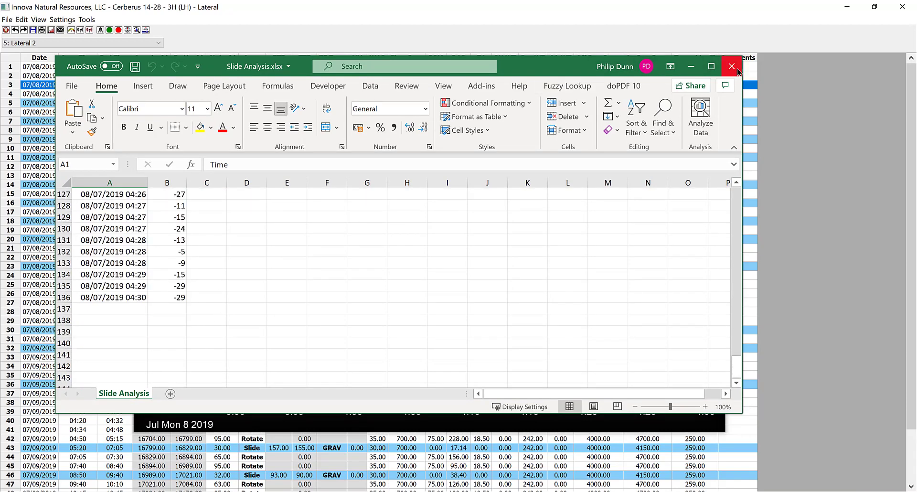
pyautogui.click(731, 66)
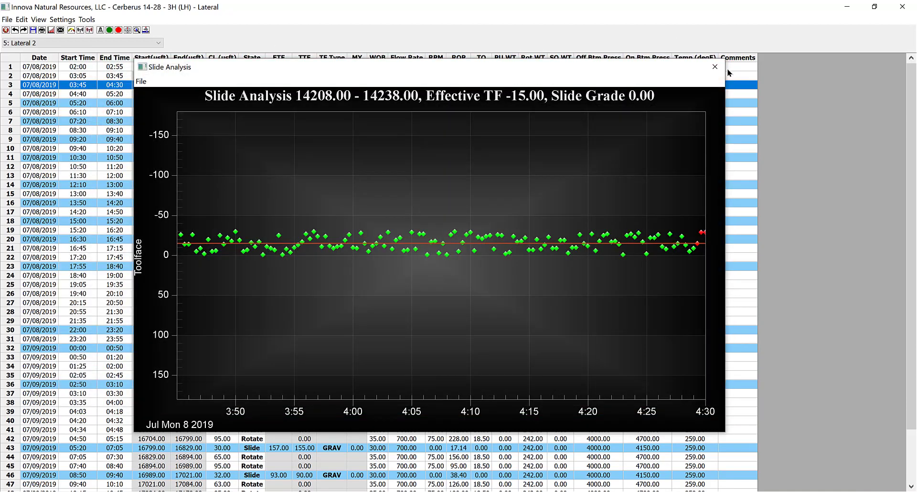
pyautogui.click(715, 66)
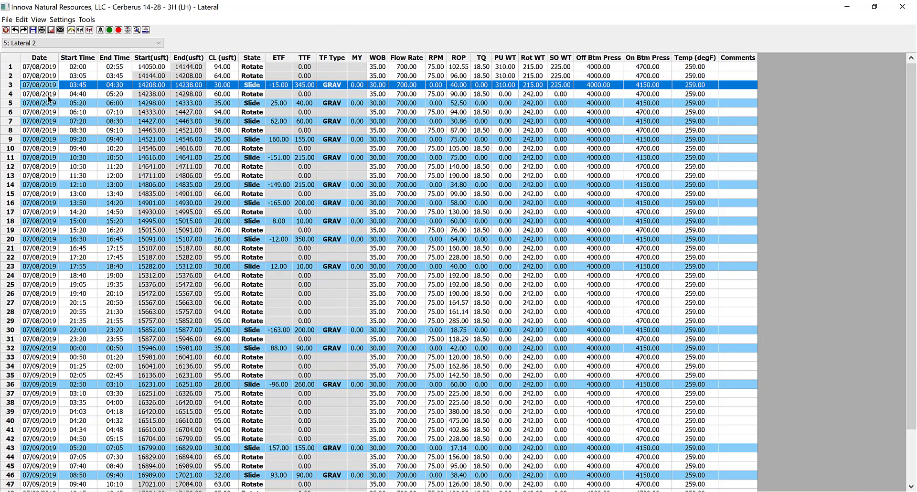
# - Select the row 5 slide (14298–14333) and briefly show its toolface plot
pyautogui.click(32, 103)
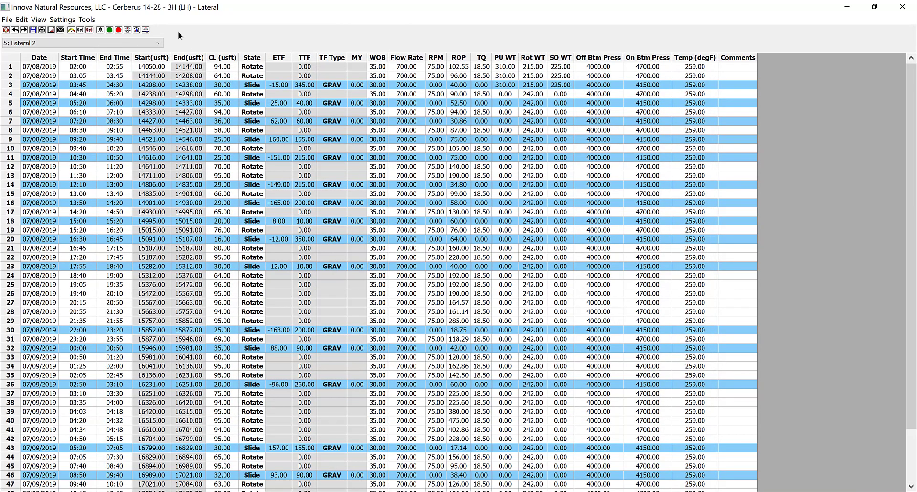
pyautogui.click(133, 29)
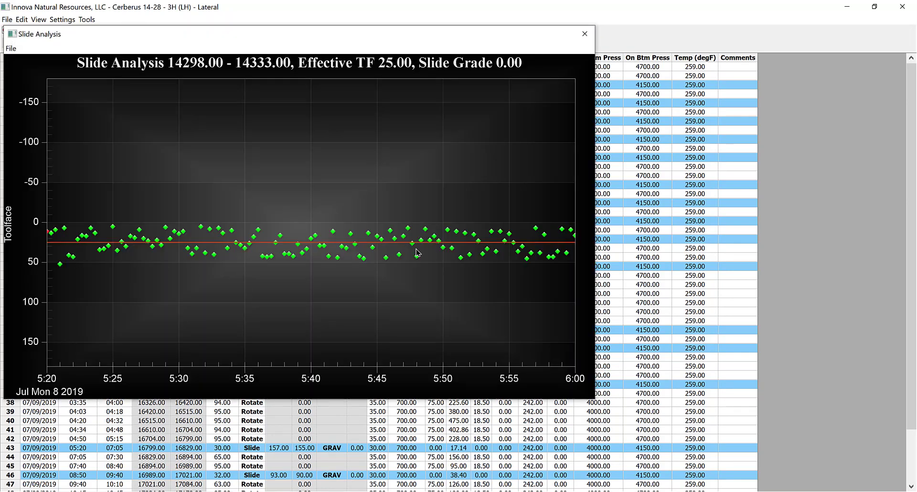
pyautogui.click(583, 34)
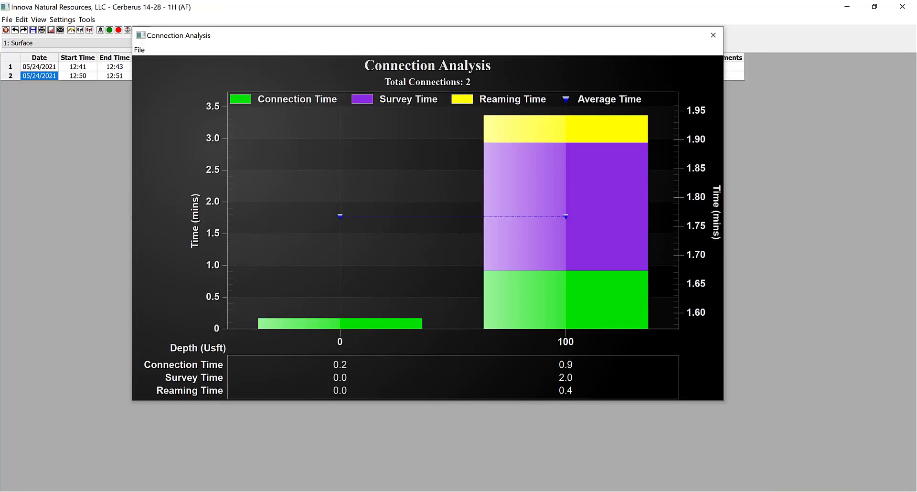
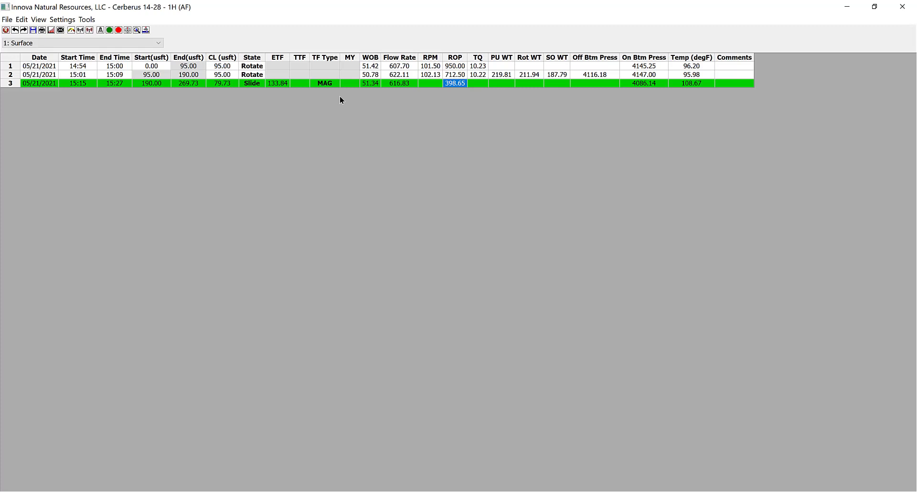
# - Browse the WITS Survey Options submenus for Survey Type, Magnetic Units and Accelerometer Units
pyautogui.click(62, 20)
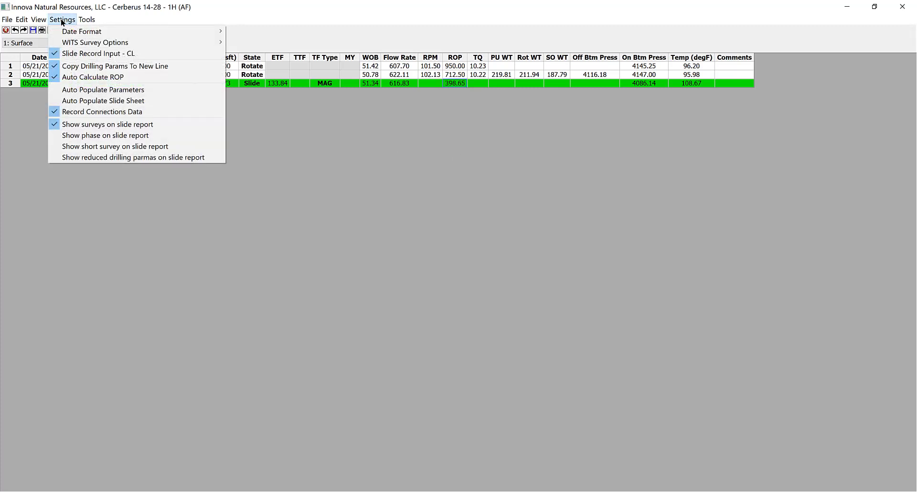
pyautogui.moveTo(61, 47)
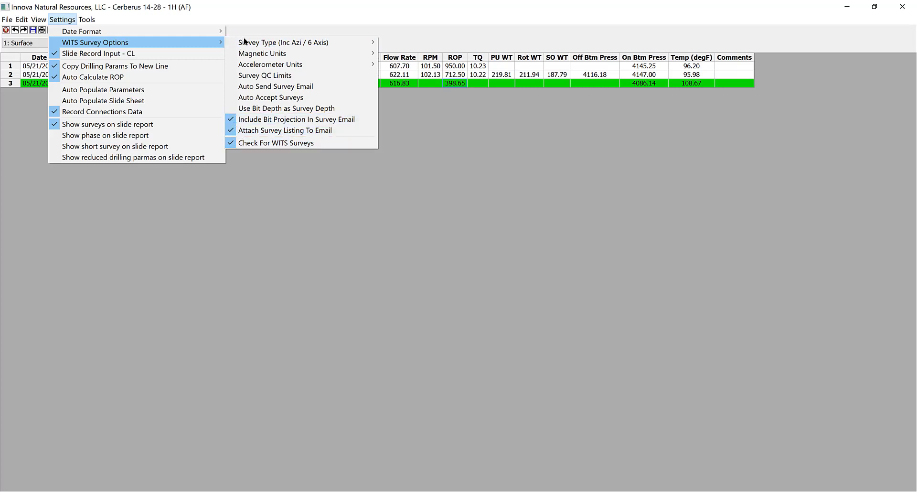
pyautogui.moveTo(258, 42)
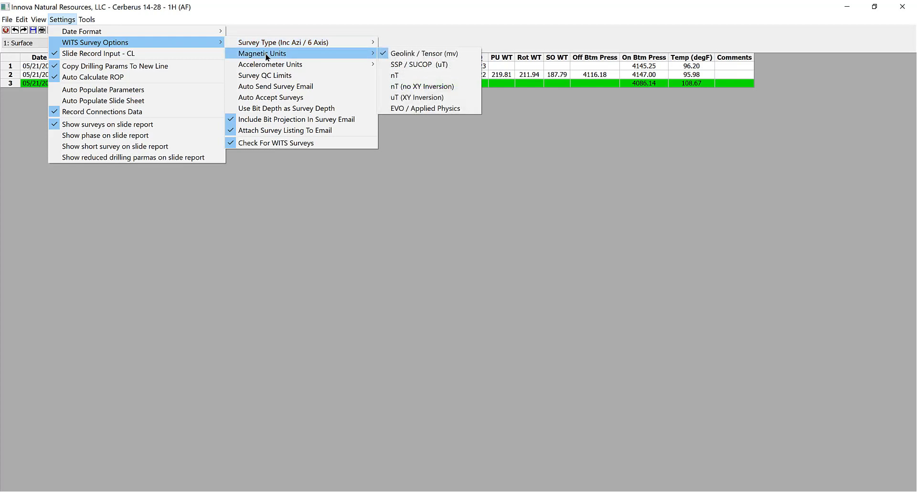
pyautogui.moveTo(284, 47)
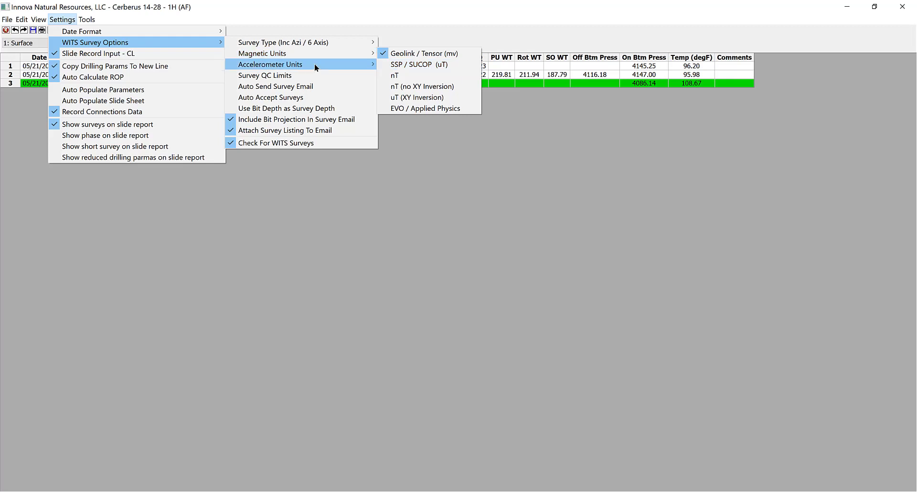
pyautogui.moveTo(315, 66)
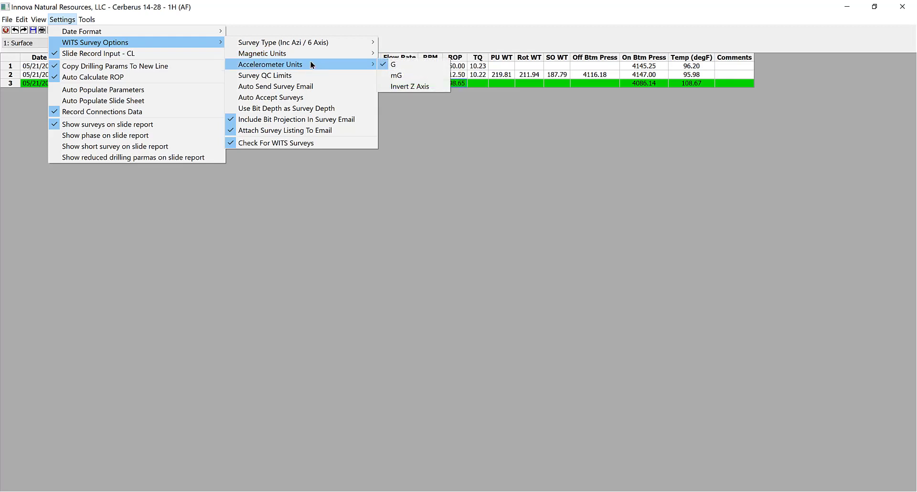
pyautogui.click(252, 75)
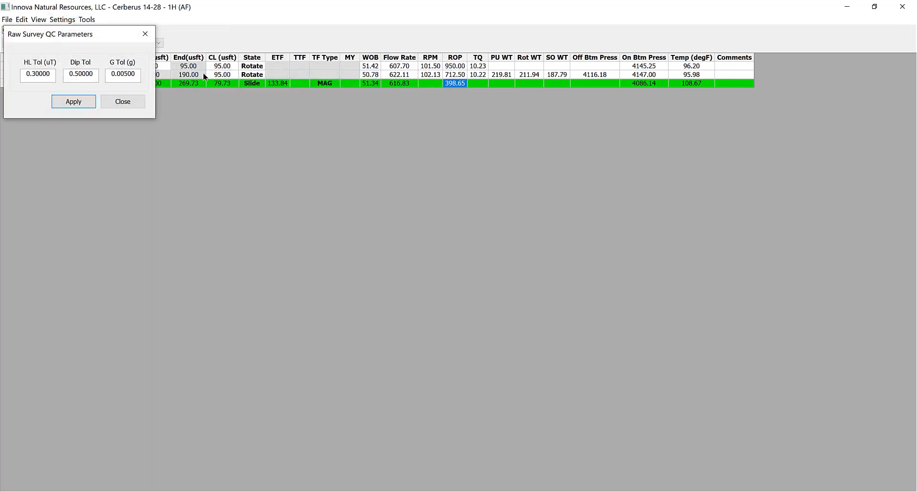
pyautogui.moveTo(75, 36); pyautogui.dragTo(484, 107)
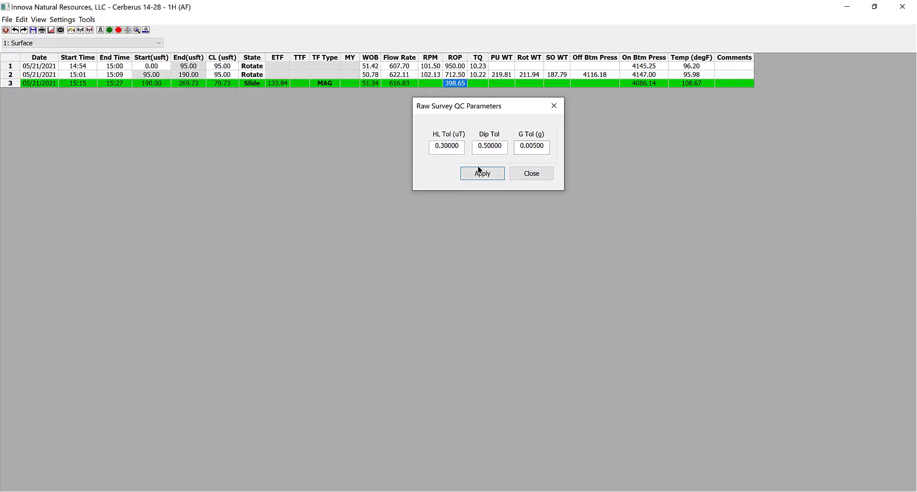
pyautogui.click(532, 174)
pyautogui.click(62, 19)
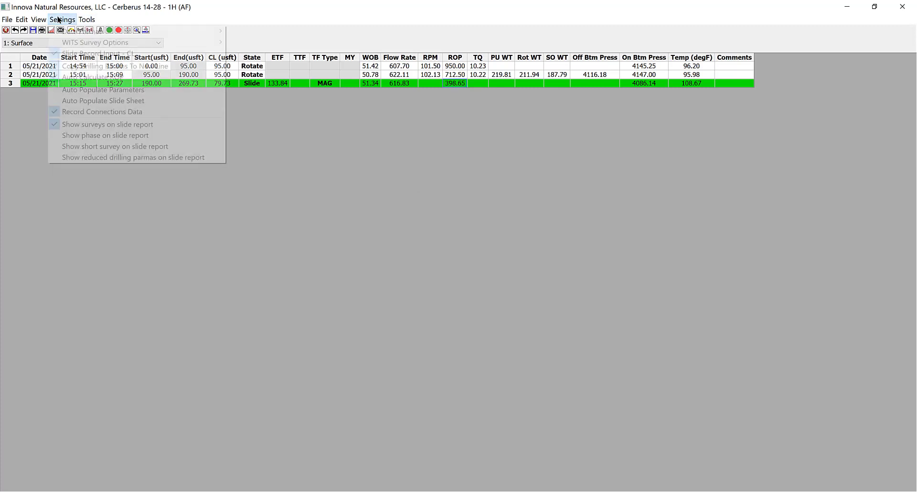
# - Review the Auto Send Survey Email option, then find Survey Update Email Template under Tools
pyautogui.moveTo(160, 43)
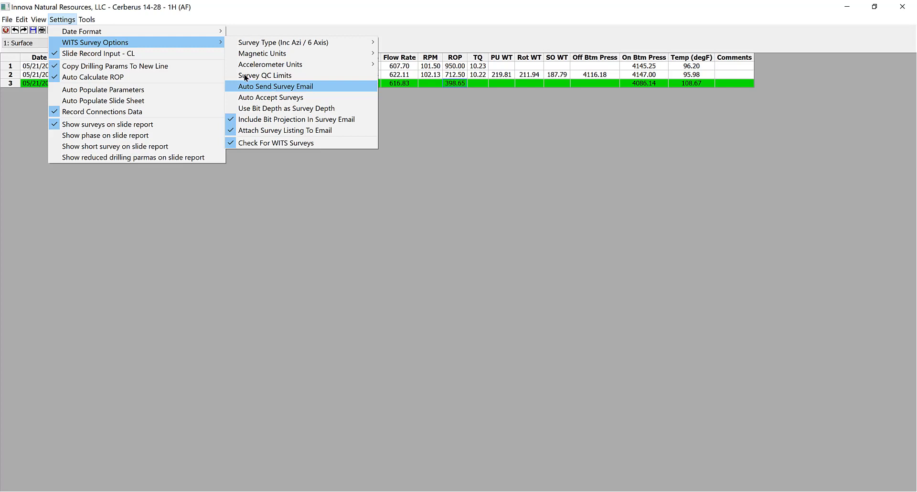
pyautogui.moveTo(88, 20)
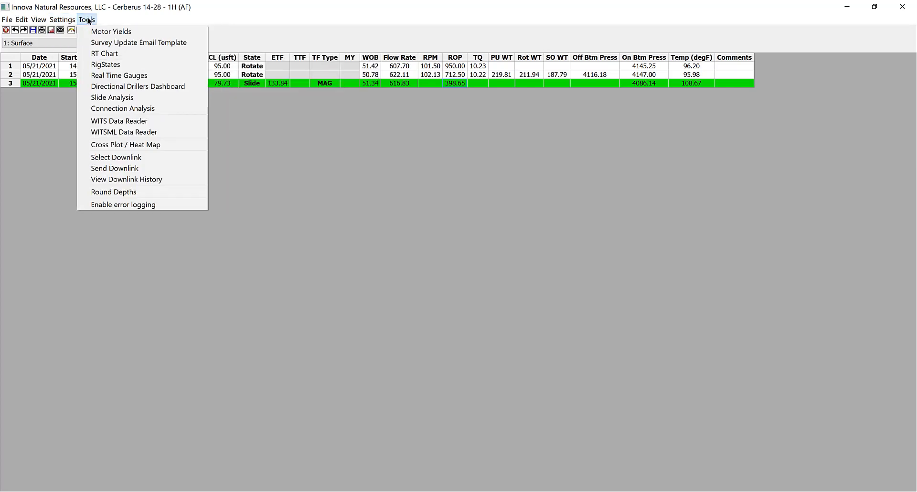
# - Open the Survey Update email template and read its pre-filled subject and email body
pyautogui.click(178, 43)
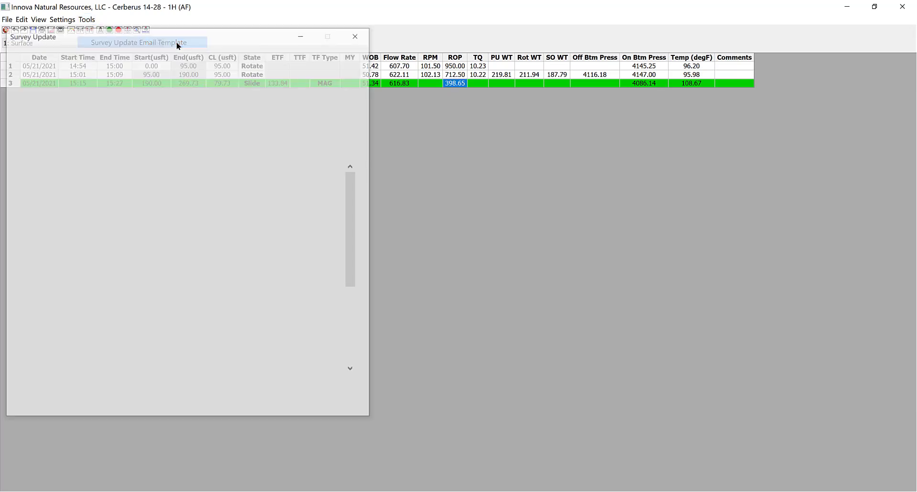
pyautogui.moveTo(248, 35); pyautogui.dragTo(452, 50)
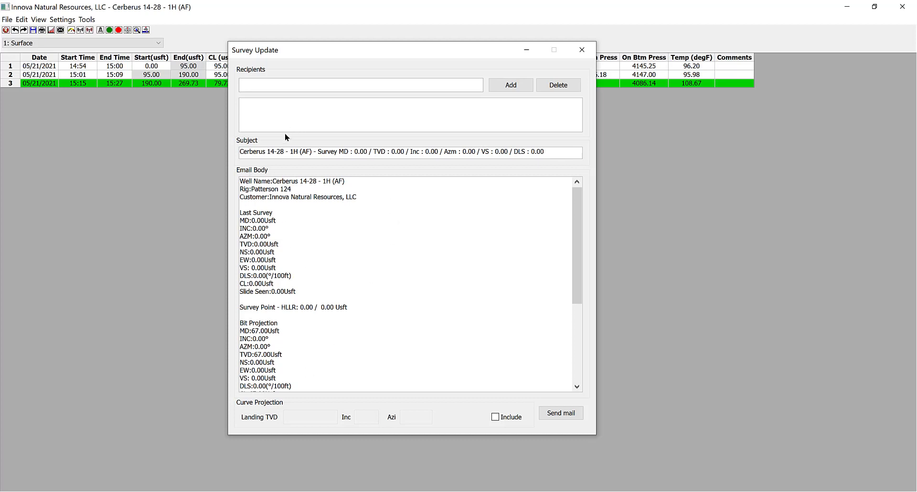
pyautogui.scroll(-6, 317, 262)
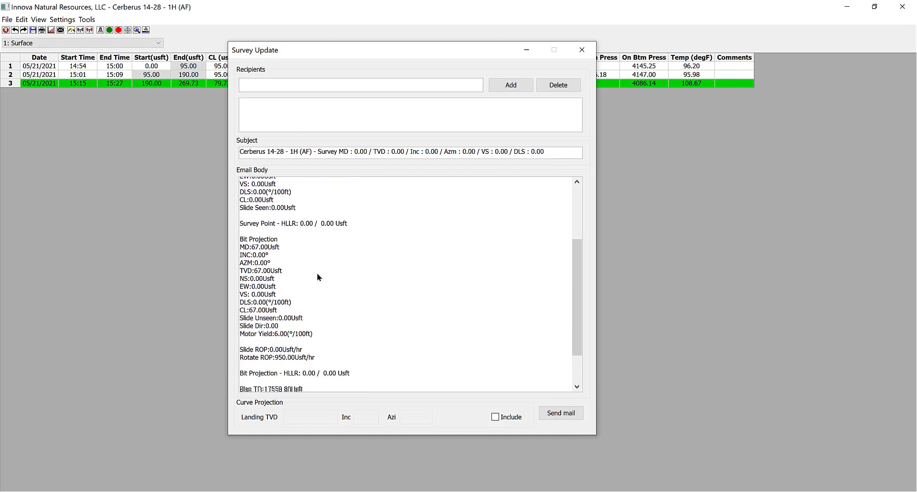
pyautogui.scroll(6, 327, 363)
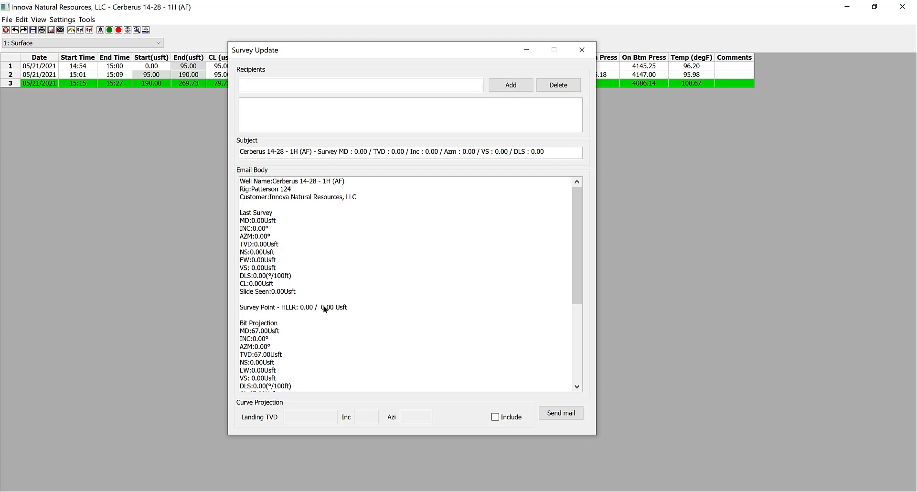
pyautogui.scroll(-1, 296, 310)
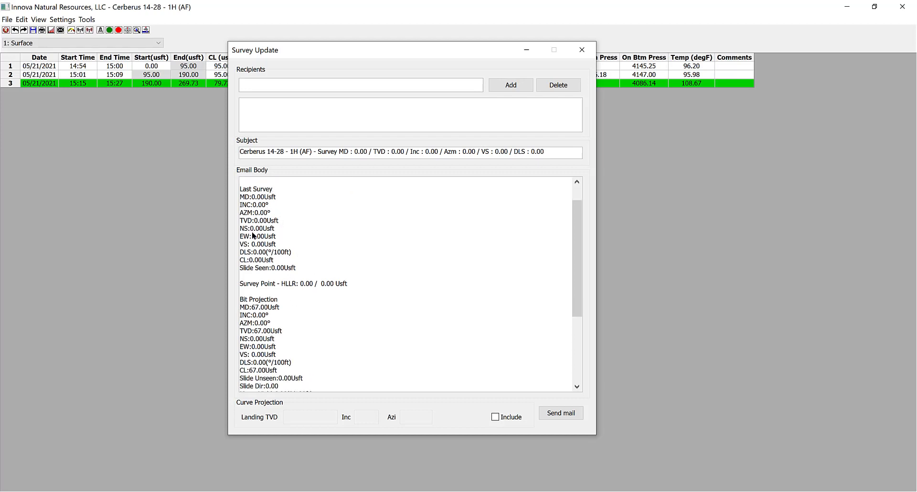
pyautogui.scroll(1, 252, 296)
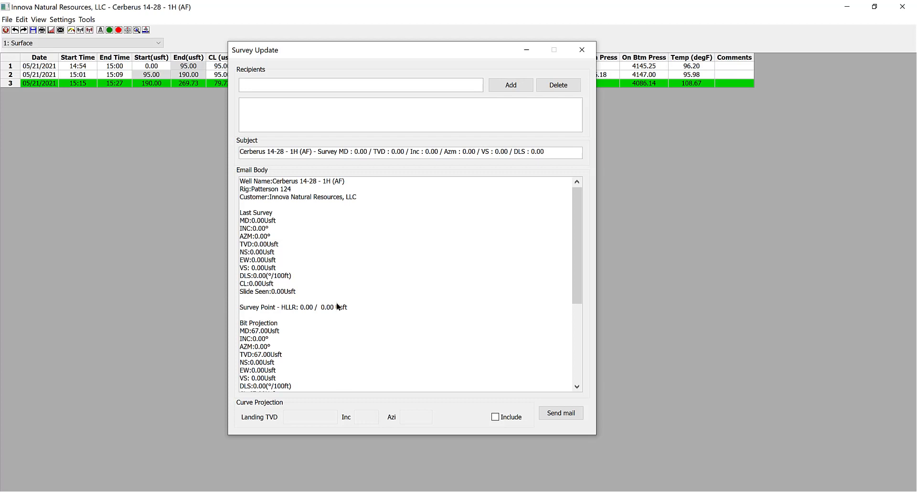
pyautogui.scroll(-4, 335, 305)
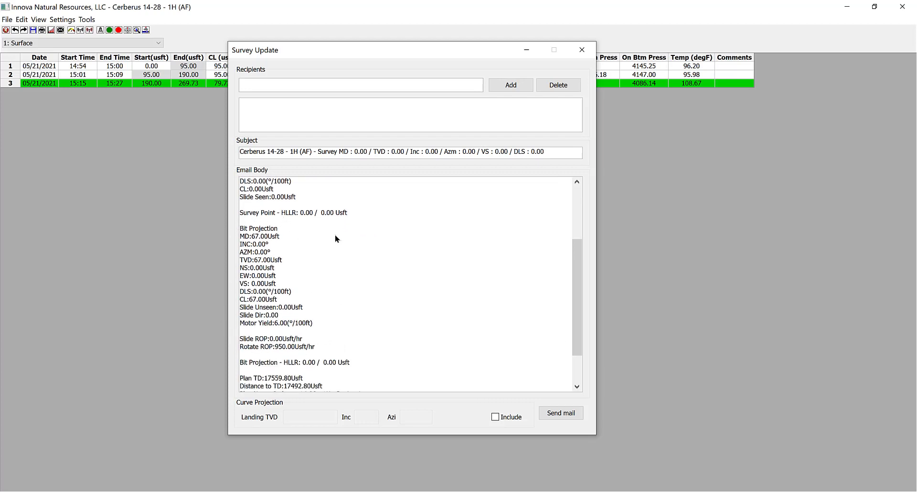
pyautogui.scroll(-2, 357, 341)
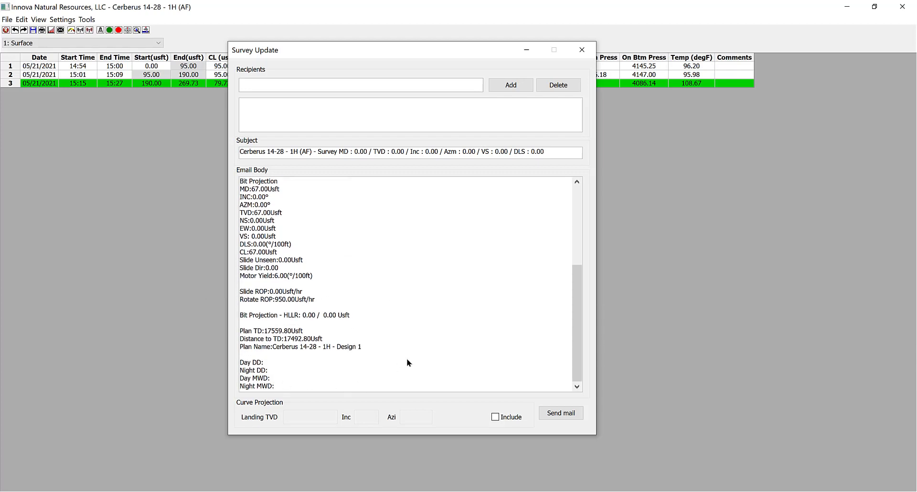
pyautogui.scroll(6, 514, 352)
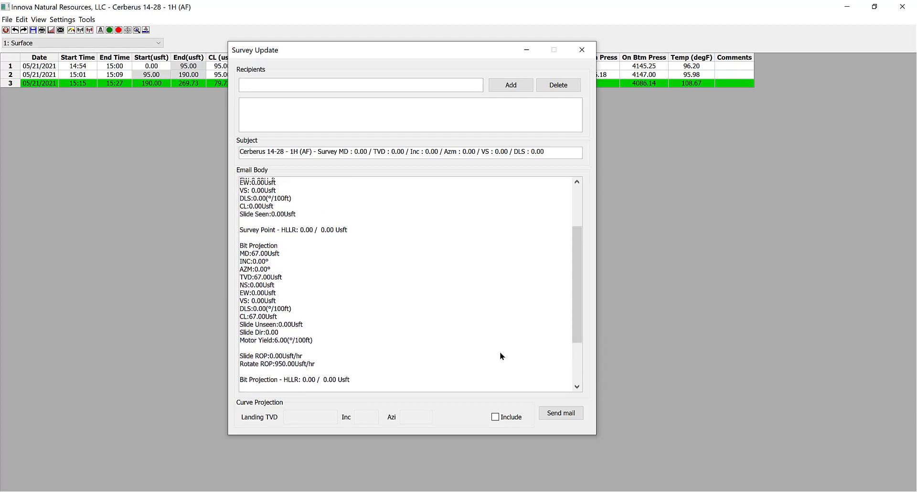
pyautogui.click(277, 83)
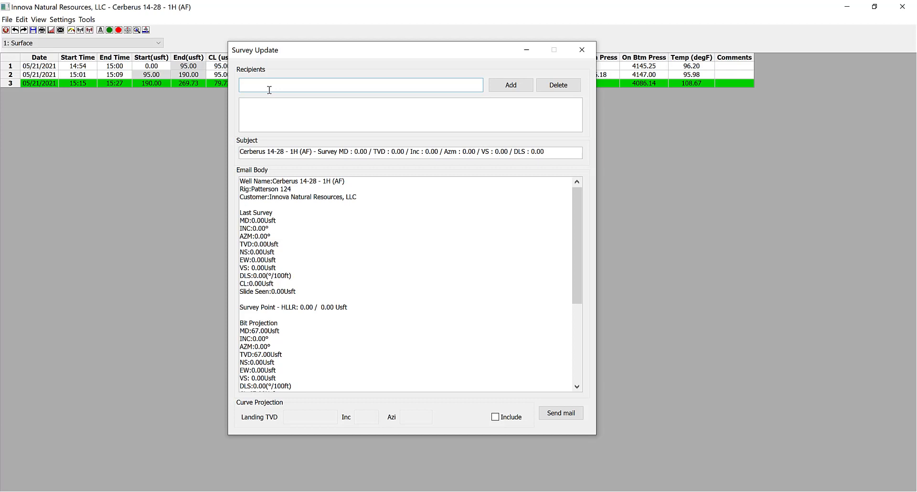
# - Add three recipient e-mail addresses to the Survey Update email's recipient list
pyautogui.write('t')
pyautogui.write('example')
pyautogui.write('1')
pyautogui.write('@email.c')
pyautogui.write('om')
pyautogui.click(510, 85)
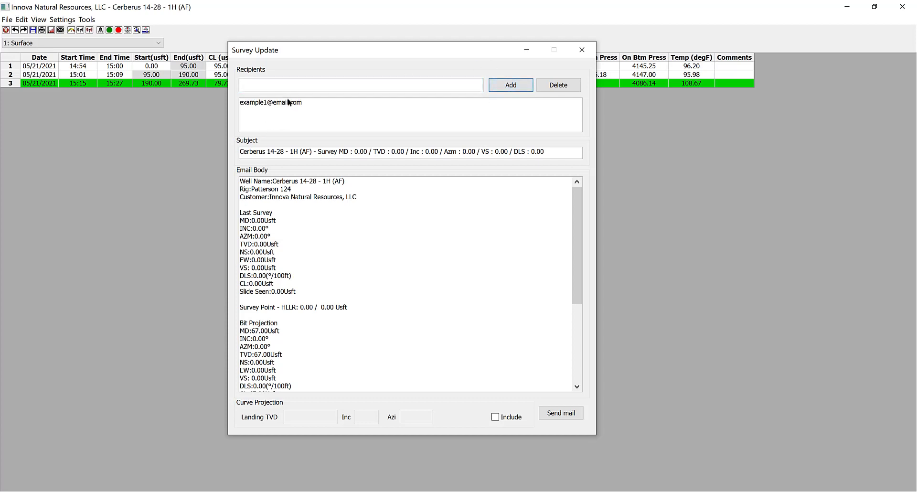
pyautogui.click(288, 83)
pyautogui.write('example2@e')
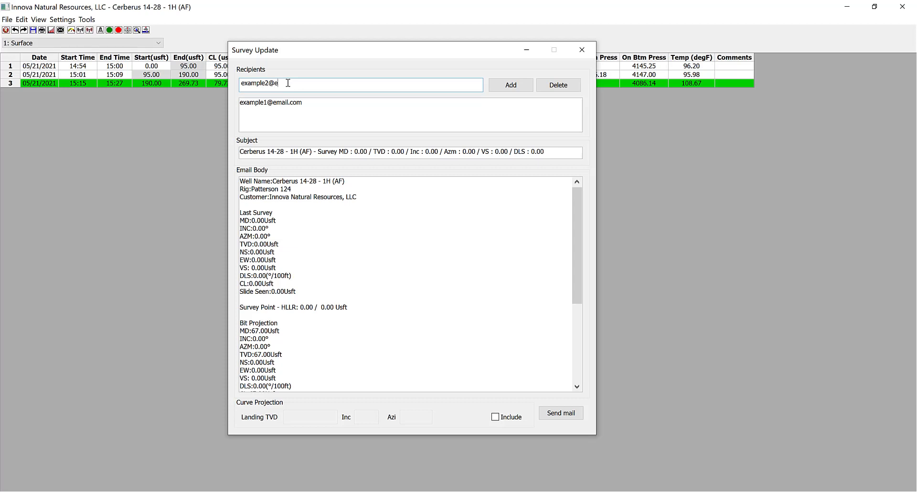
pyautogui.write('mail.com,example3@e')
pyautogui.write('mail.comn')
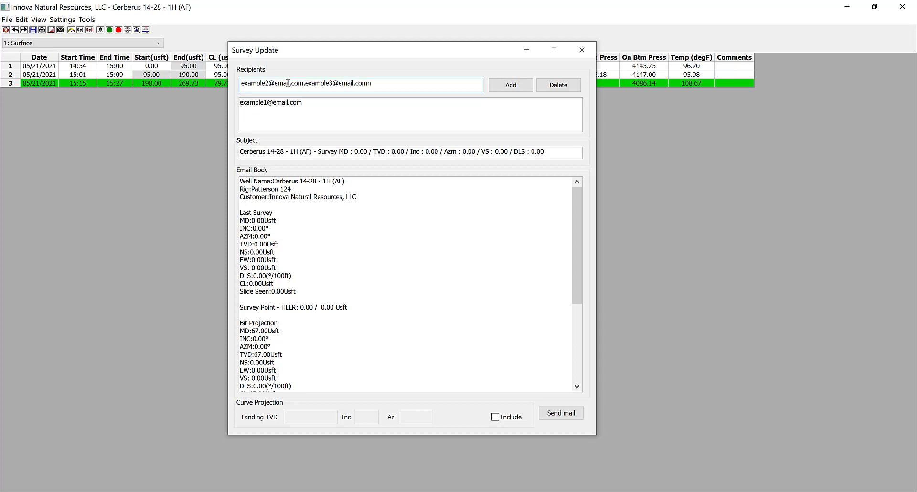
pyautogui.click(511, 86)
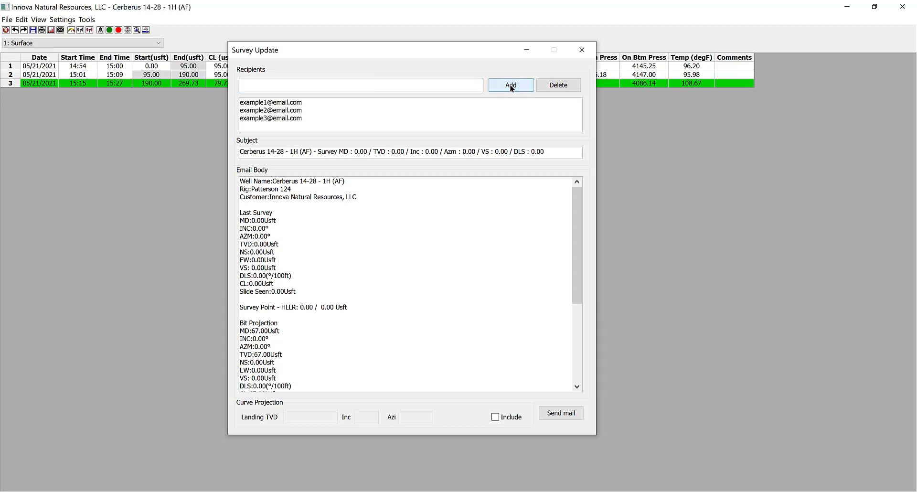
pyautogui.click(267, 110)
pyautogui.click(267, 118)
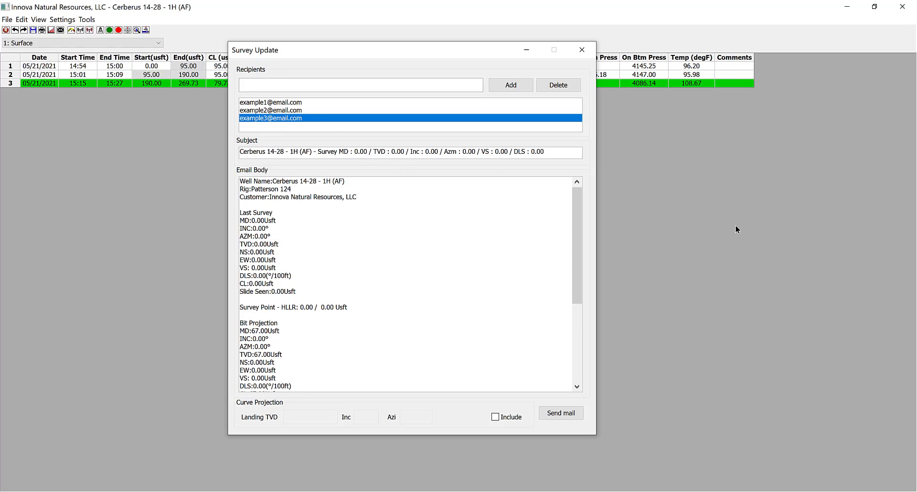
# - Send the survey update and review the maximized Outlook draft with its Surveys attachment
pyautogui.click(555, 414)
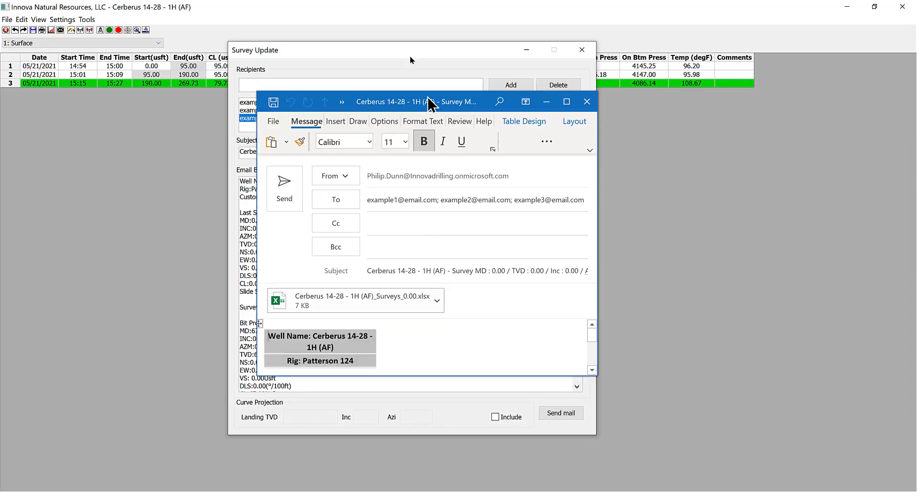
pyautogui.click(552, 59)
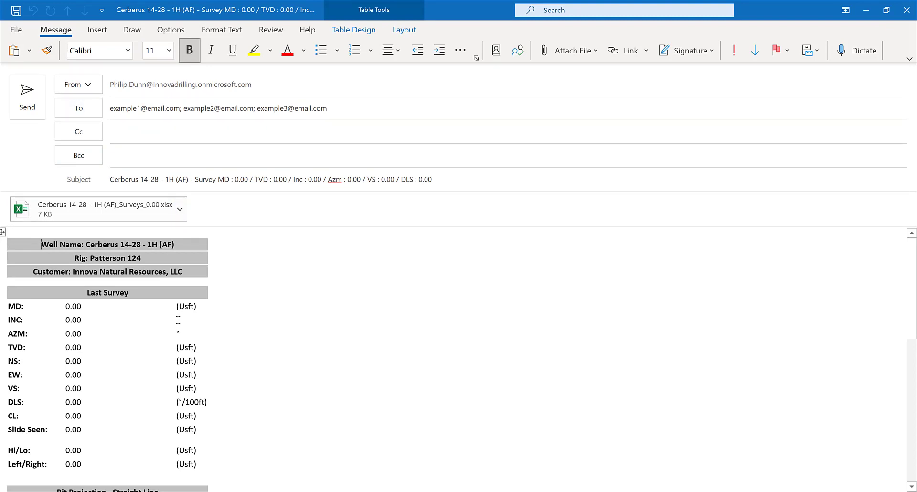
pyautogui.scroll(-10, 131, 264)
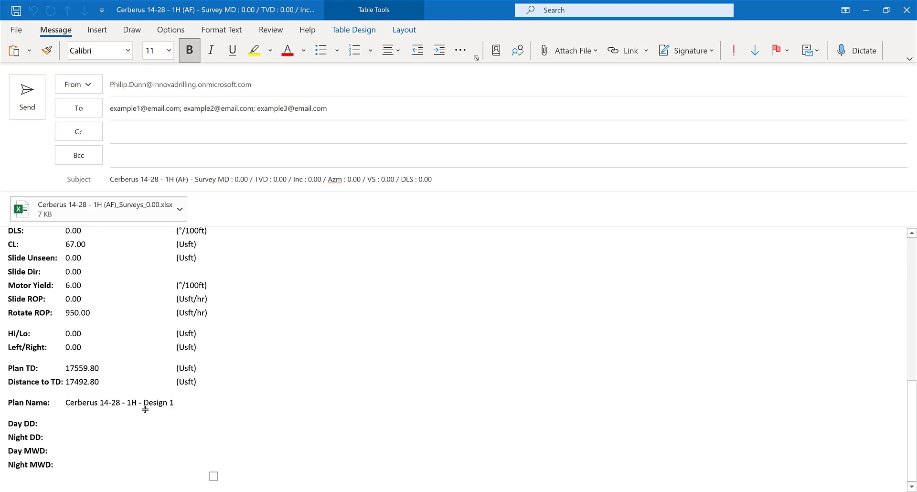
pyautogui.scroll(10, 145, 409)
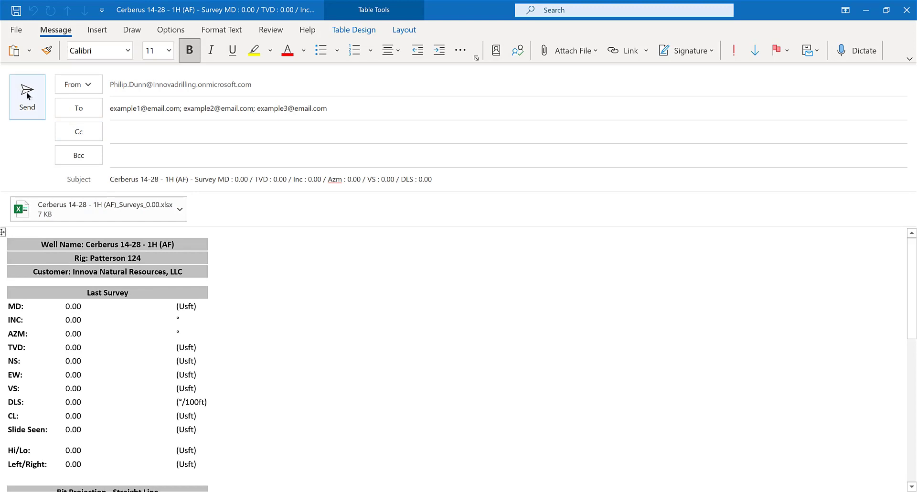
# - Discard the Outlook draft without saving and close the Survey Update window
pyautogui.click(912, 13)
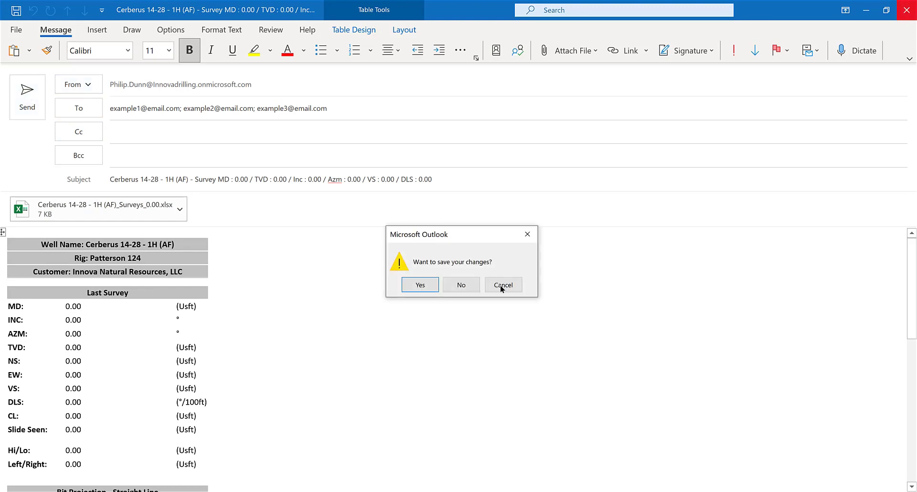
pyautogui.click(464, 284)
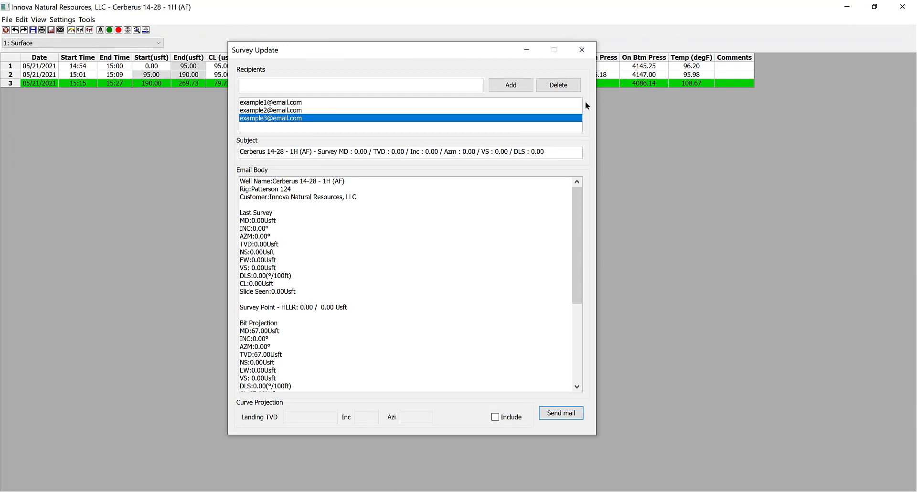
pyautogui.click(586, 51)
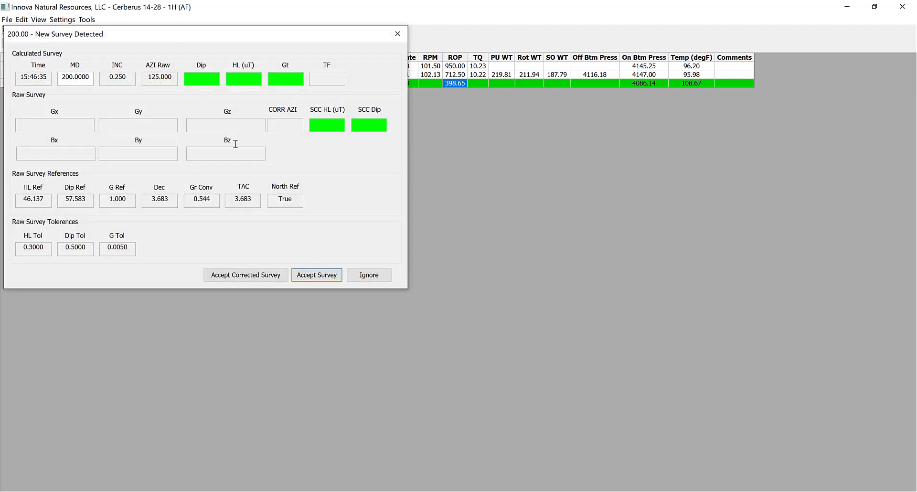
# - Accept the detected 200.00 MD survey (INC 0.25, AZI 125.00) and minimize the slide sheet
pyautogui.moveTo(143, 36); pyautogui.dragTo(432, 110)
pyautogui.click(372, 157)
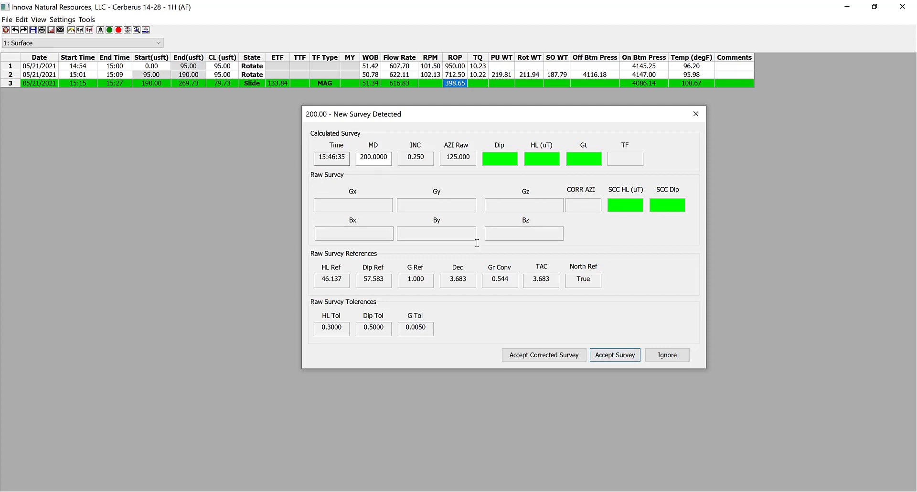
pyautogui.click(617, 354)
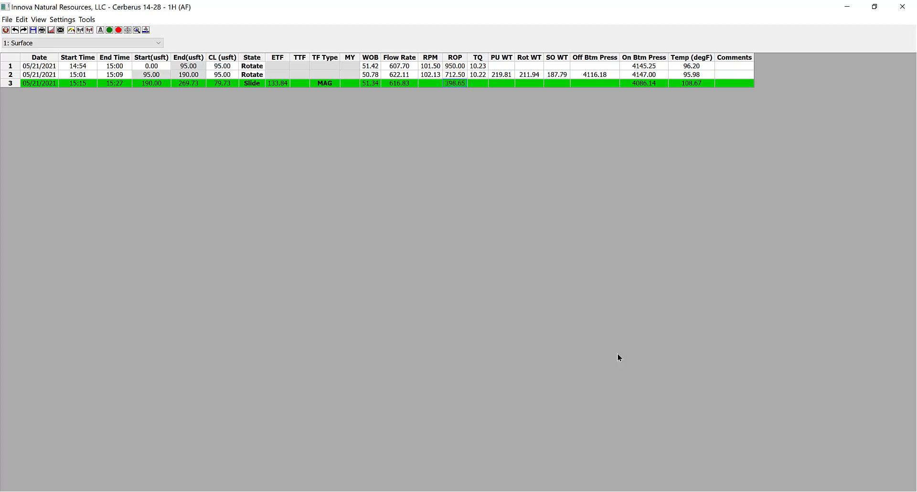
pyautogui.click(846, 6)
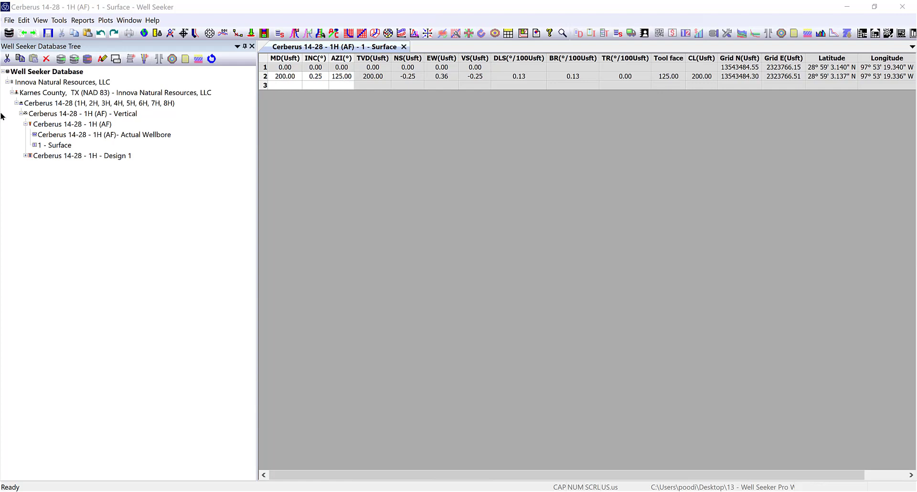
# - Save the 200.00 MD survey into the survey program and bring back the Cerberus 14-28 - 1H (AF) window
pyautogui.click(49, 34)
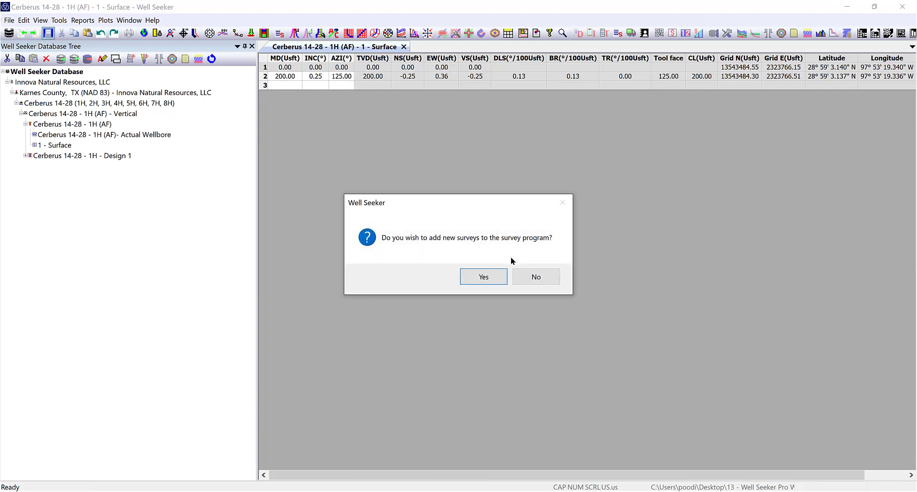
pyautogui.click(483, 276)
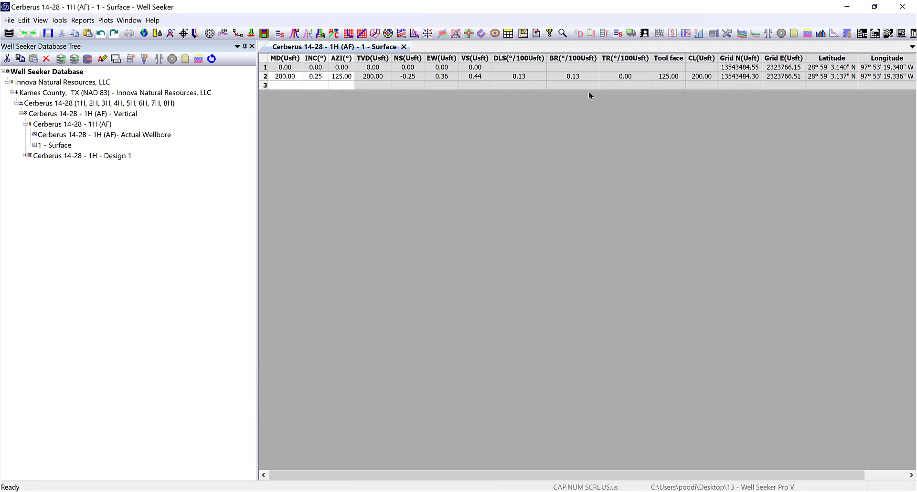
pyautogui.click(660, 491)
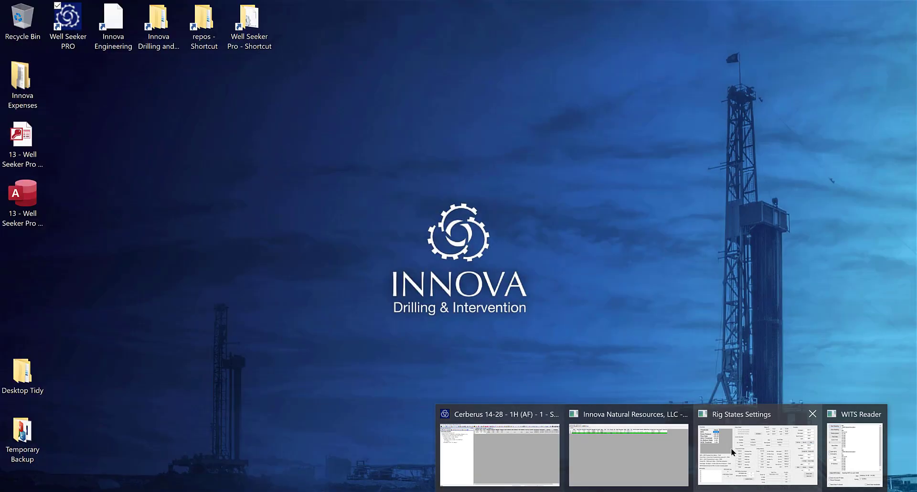
pyautogui.click(656, 445)
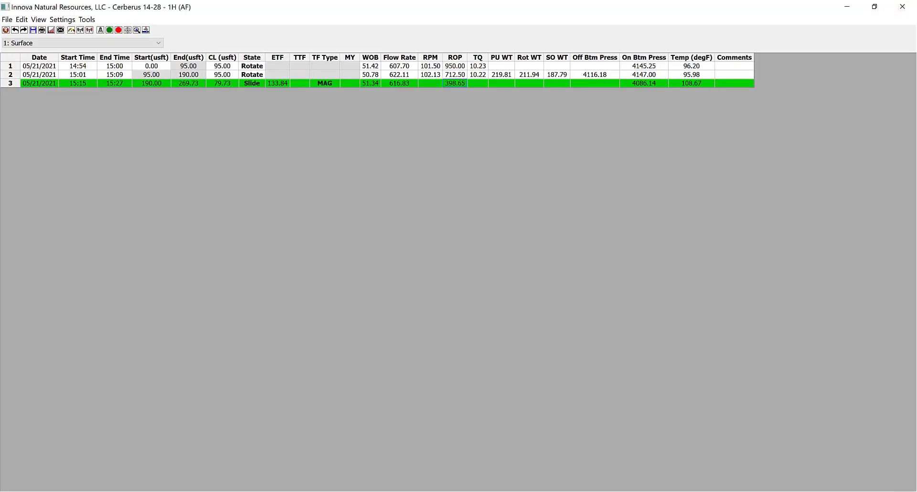
# - Set the WITS survey type to raw Gx Gy Gz Bx By Bz
pyautogui.click(455, 83)
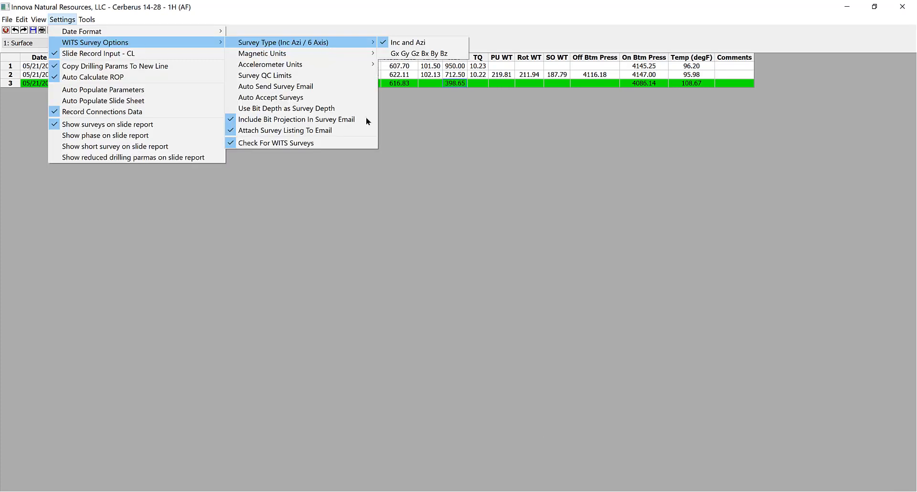
pyautogui.click(574, 168)
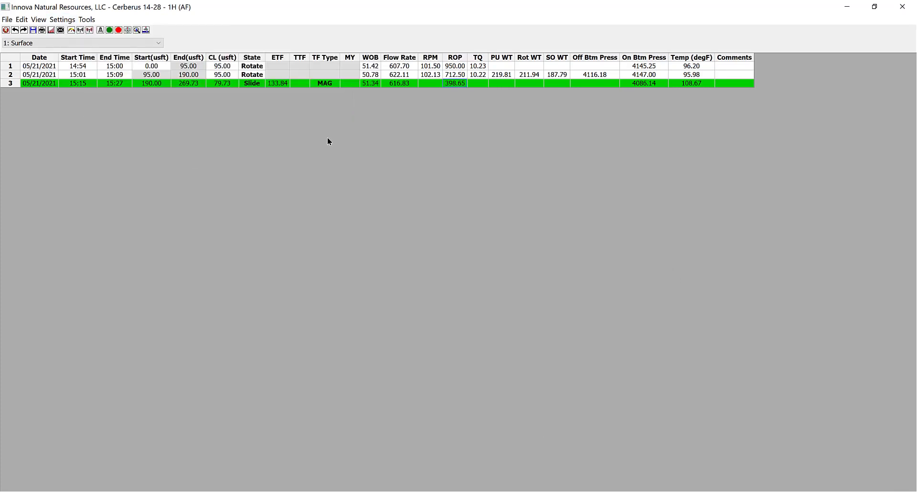
pyautogui.click(62, 19)
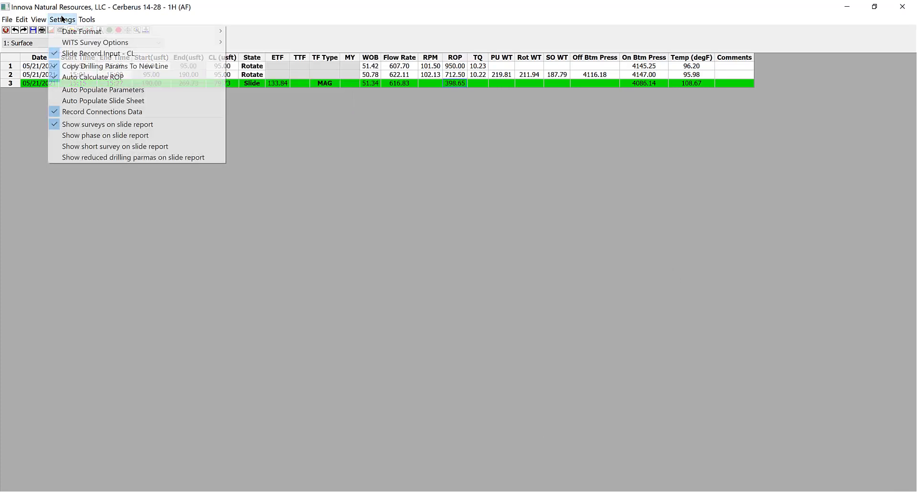
pyautogui.moveTo(71, 44)
pyautogui.moveTo(312, 42)
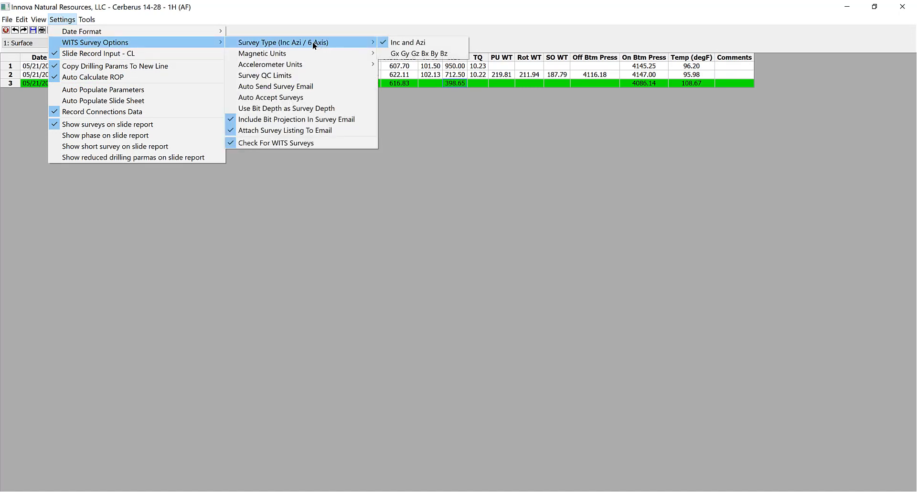
pyautogui.click(395, 54)
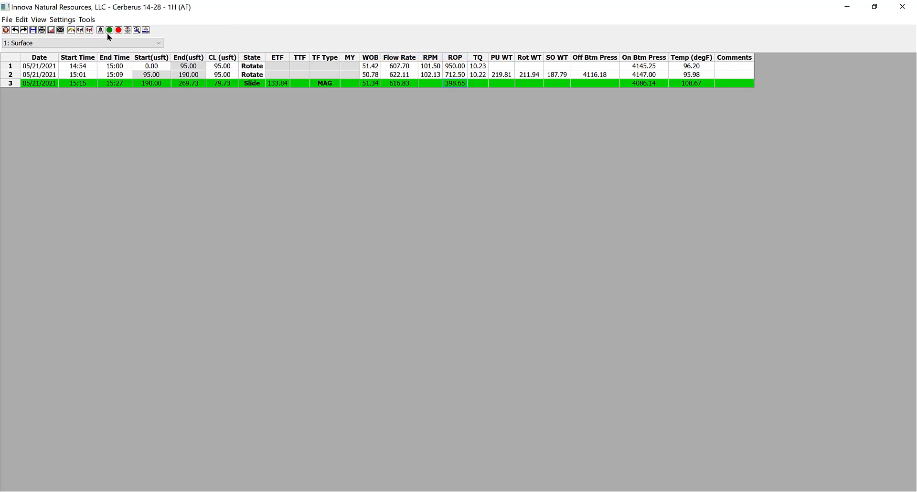
# - Review the Magnetic and Accelerometer Units choices in WITS Survey Options
pyautogui.click(62, 19)
pyautogui.moveTo(78, 46)
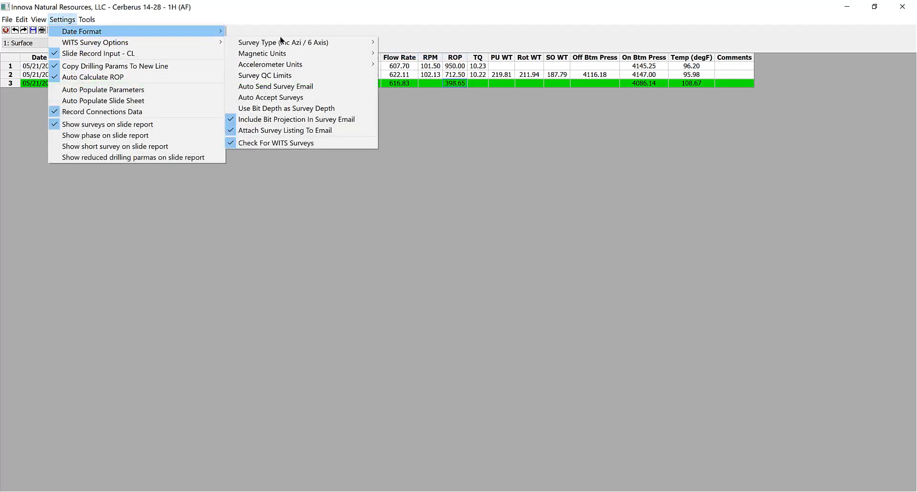
pyautogui.moveTo(283, 53)
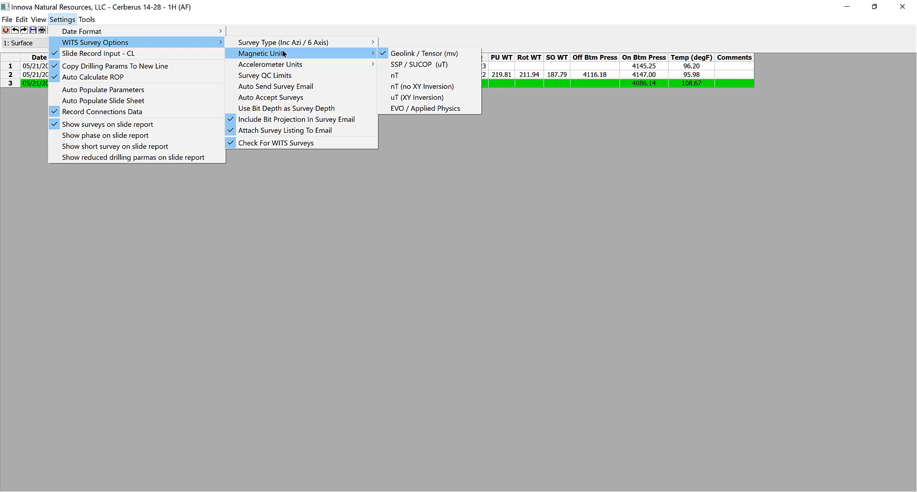
# - Check the HL Tol value in Survey QC Limits and close without changes
pyautogui.click(286, 75)
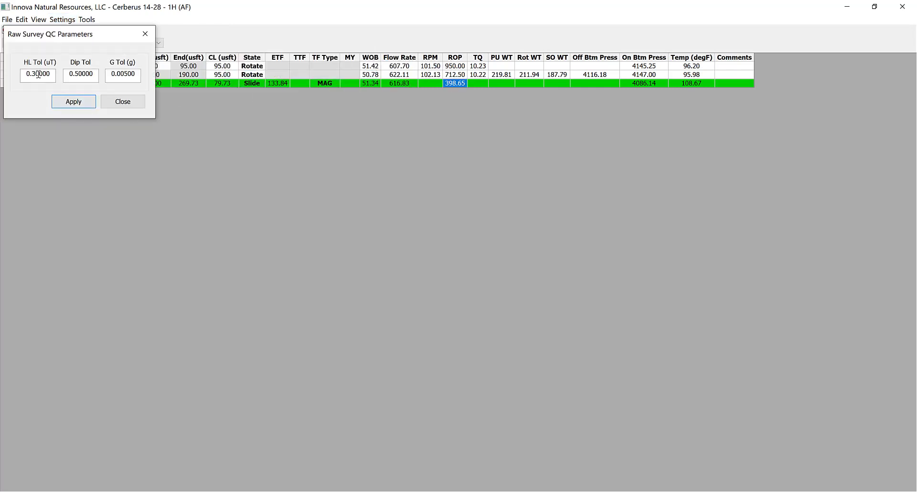
pyautogui.click(28, 75)
pyautogui.click(122, 101)
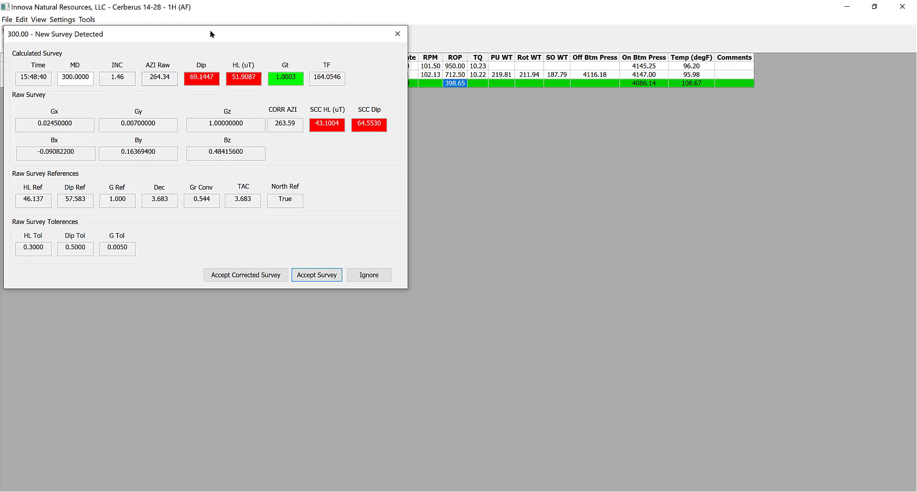
# - Move the New Survey Detected dialog aside to review the 300.00 MD survey values
pyautogui.moveTo(210, 31); pyautogui.dragTo(415, 24)
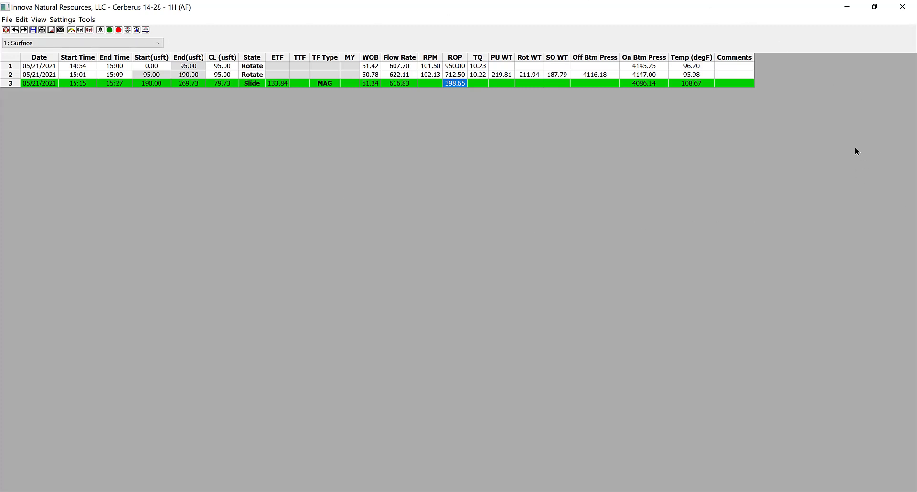
# - Minimize the Innova drilling data window, restore it, then minimize it again to reveal Well Seeker
pyautogui.click(846, 7)
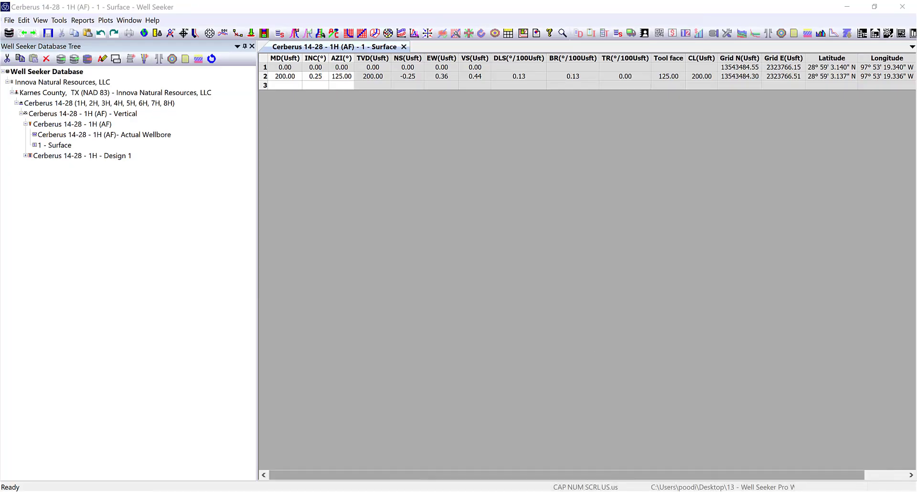
pyautogui.moveTo(662, 491)
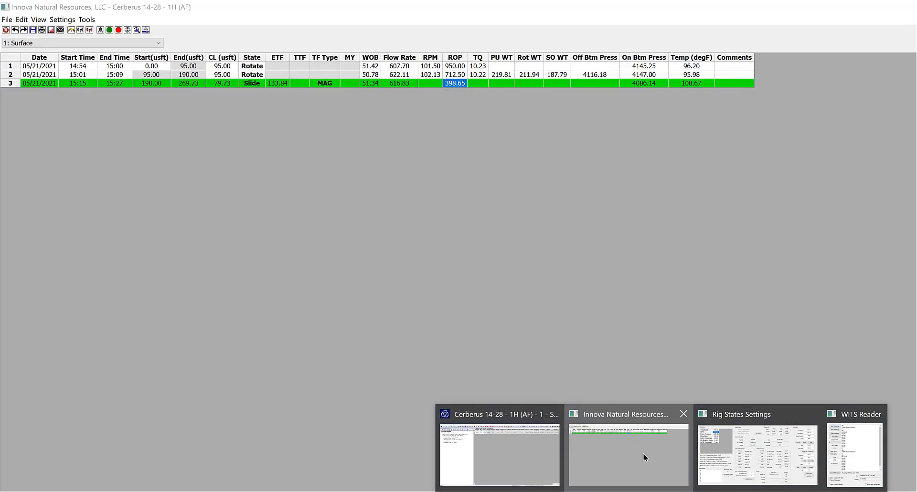
pyautogui.click(643, 456)
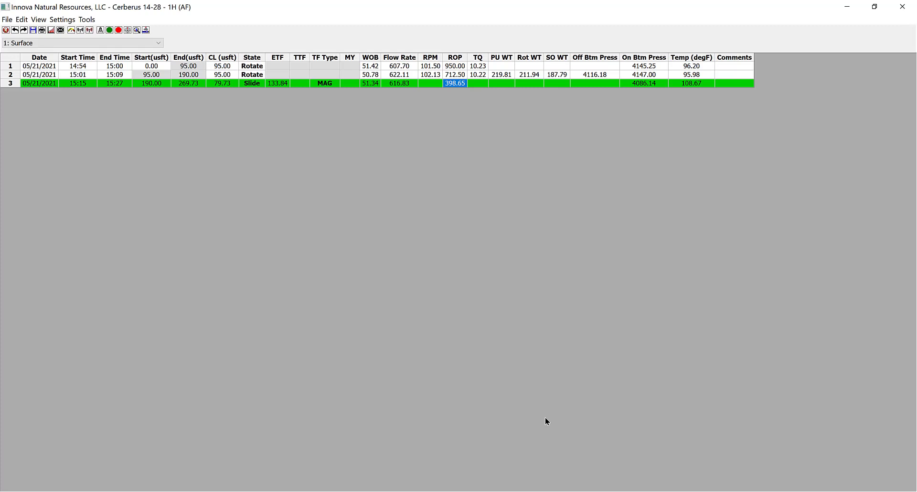
pyautogui.click(848, 6)
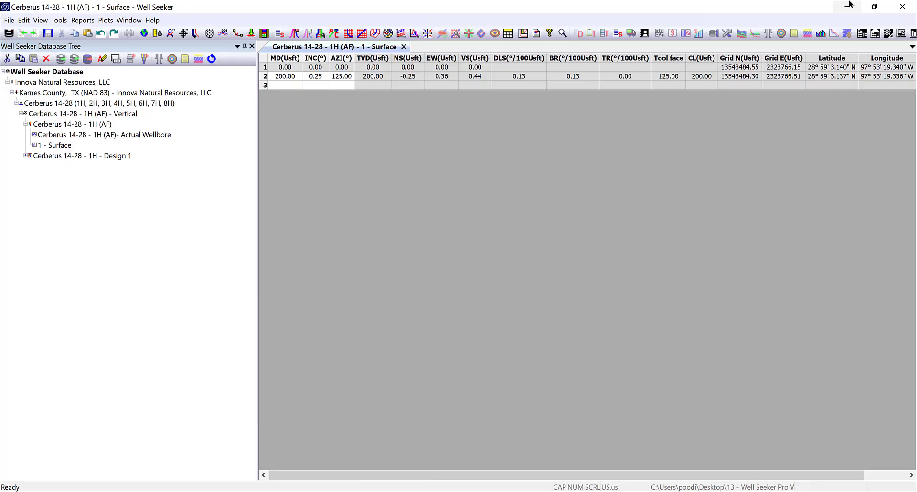
# - Review the Real Time Data Exchange settings under Tools, then switch back to the Innova window
pyautogui.click(64, 22)
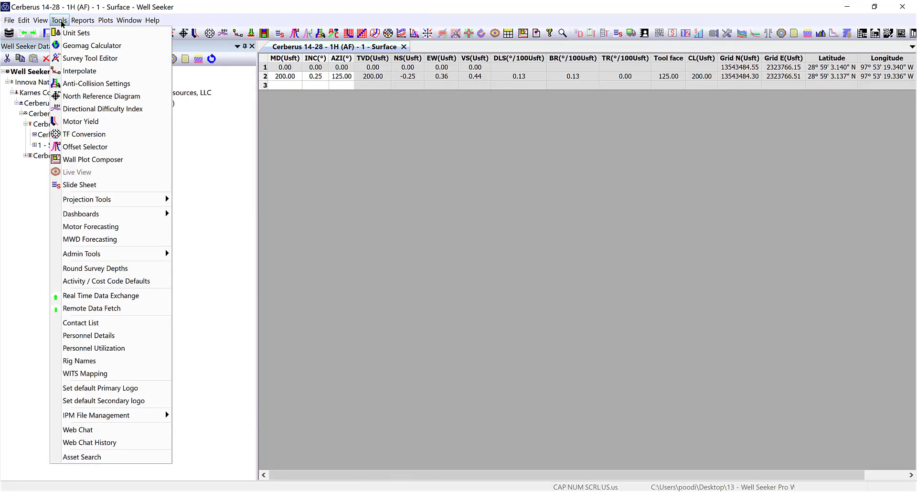
pyautogui.click(87, 296)
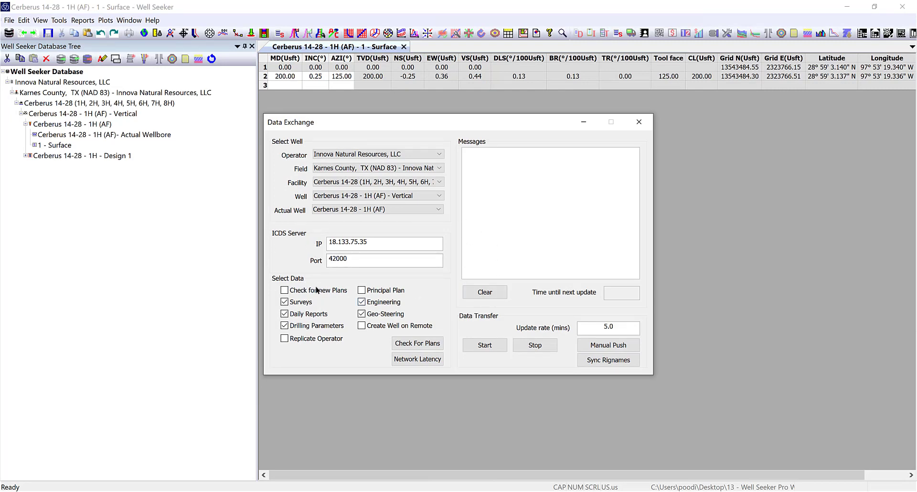
pyautogui.click(640, 120)
pyautogui.moveTo(661, 490)
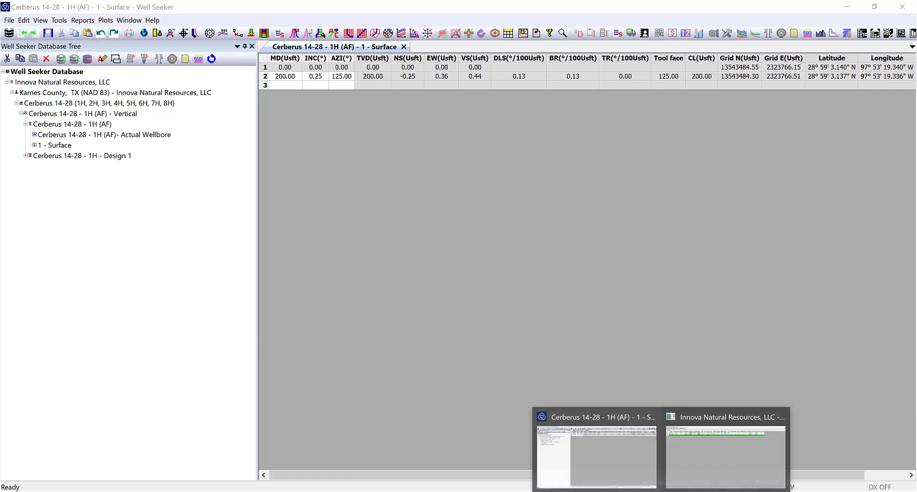
pyautogui.click(701, 455)
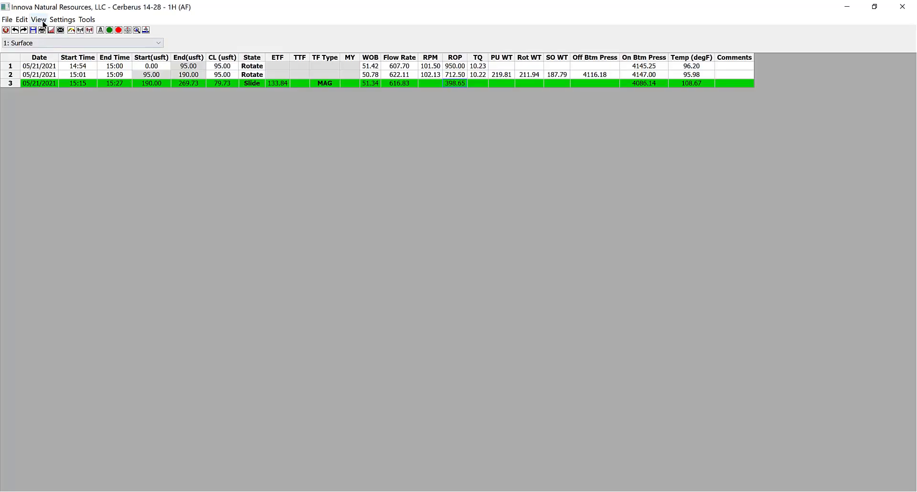
# - In the WITS Reader, turn Send Data To Server on until updates finish, then off
pyautogui.click(80, 30)
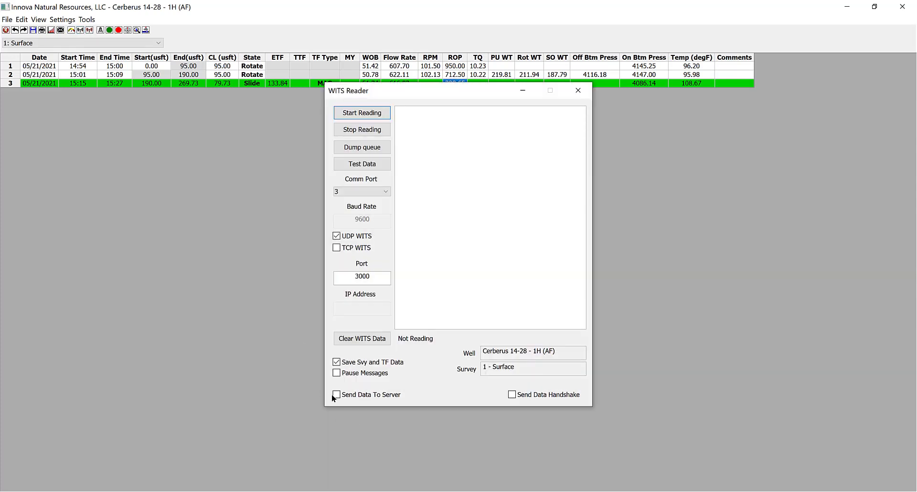
pyautogui.click(336, 395)
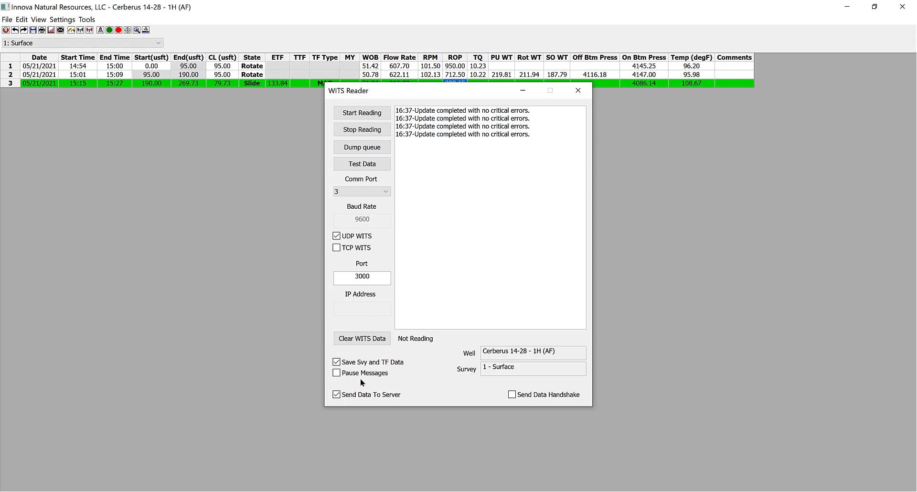
pyautogui.click(336, 395)
# - Close the WITS Reader to view the WITS table's top rows in SSMS
pyautogui.click(576, 94)
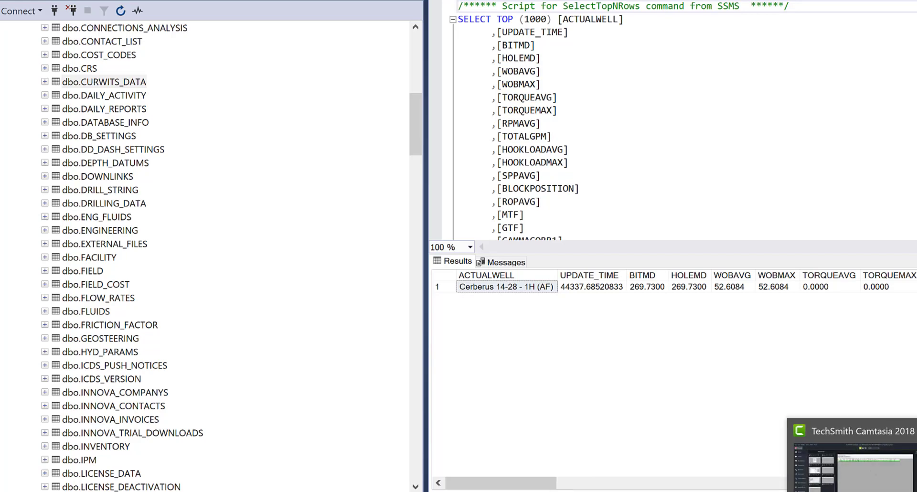
# - Highlight the transferWits, sqldbnamewits and exampleDB entries in configICDS.json, then close without saving
pyautogui.click(764, 491)
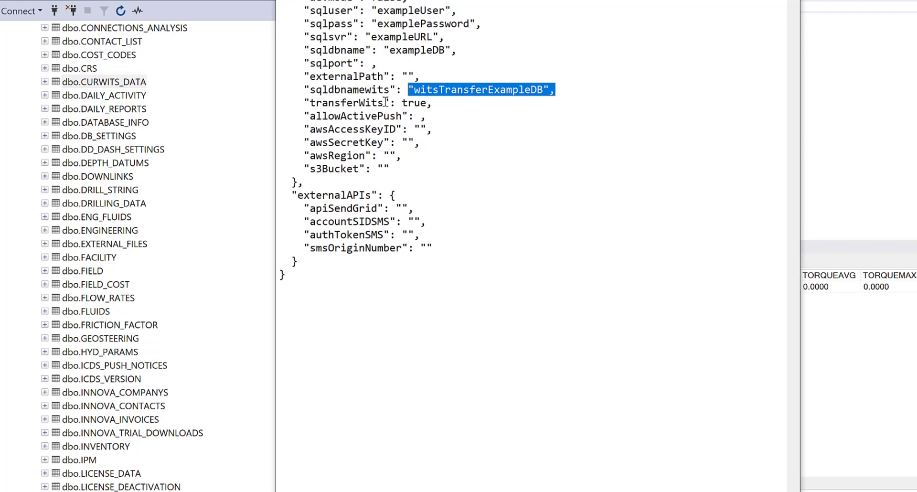
pyautogui.moveTo(402, 102); pyautogui.dragTo(426, 103)
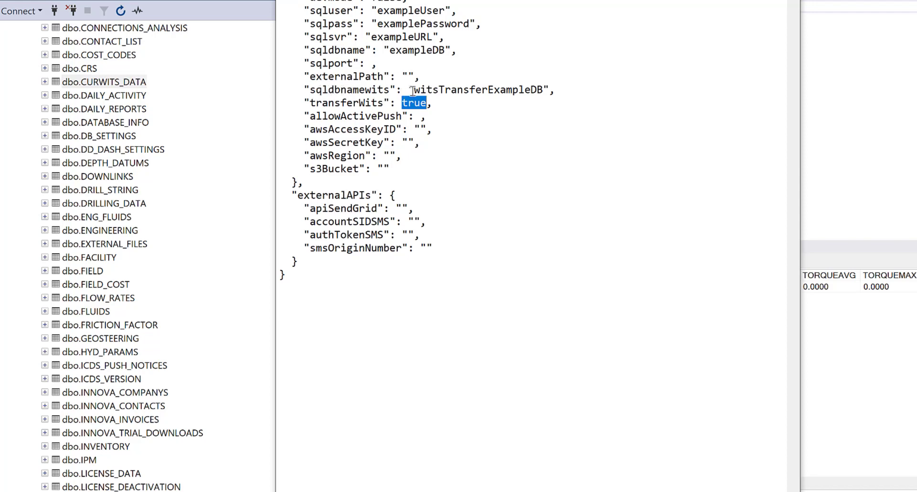
pyautogui.moveTo(414, 89); pyautogui.dragTo(545, 89)
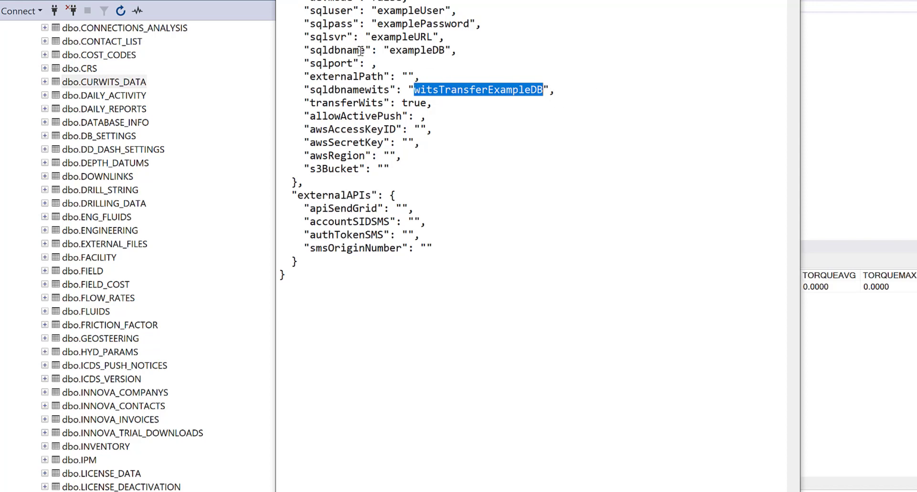
pyautogui.moveTo(390, 48); pyautogui.dragTo(445, 50)
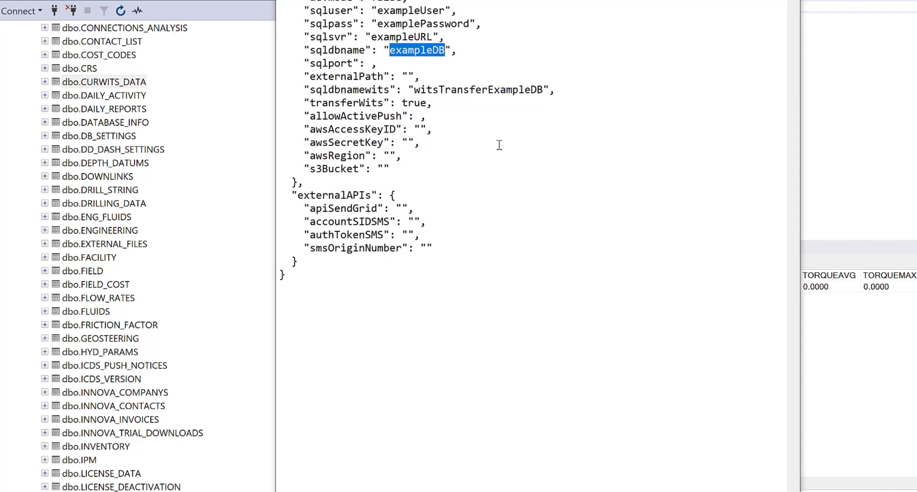
pyautogui.moveTo(420, 91); pyautogui.dragTo(543, 91)
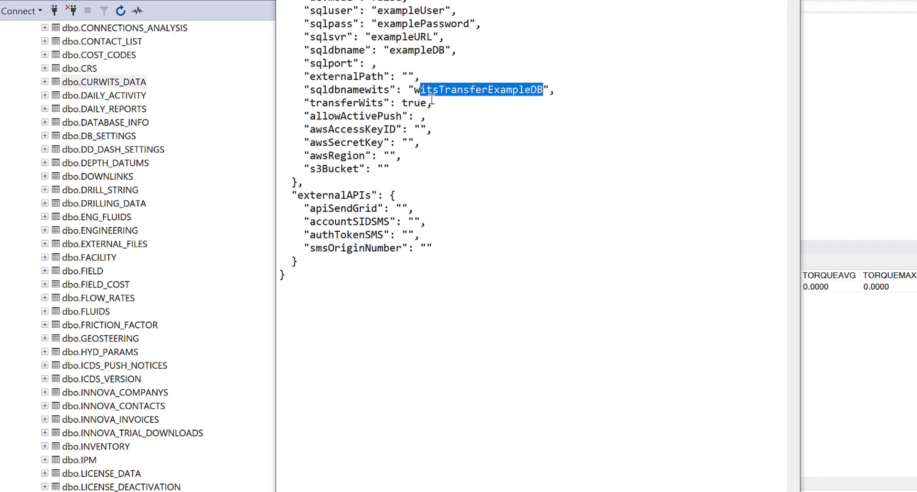
pyautogui.moveTo(431, 101); pyautogui.dragTo(279, 90)
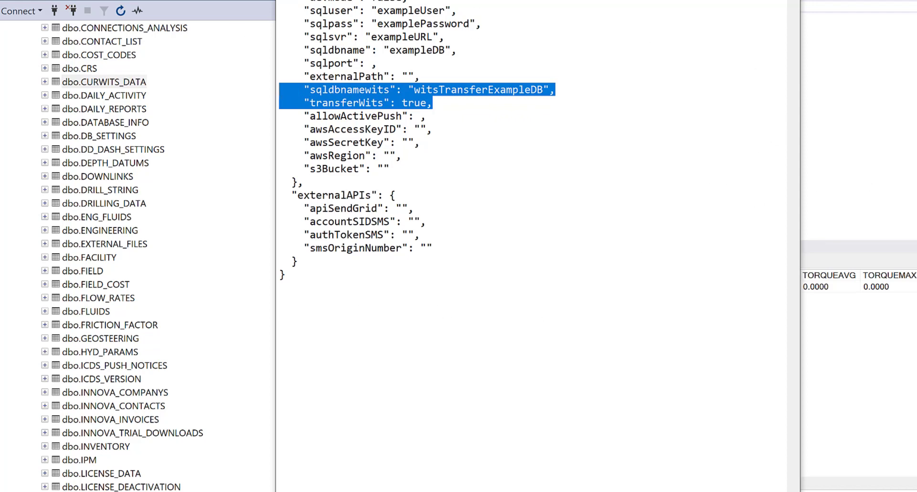
pyautogui.hotkey('alt', 'F4')
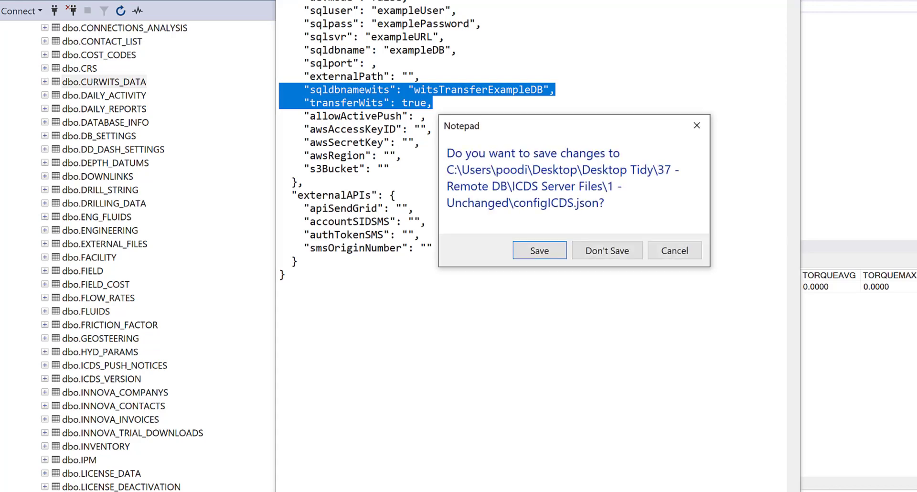
pyautogui.click(624, 252)
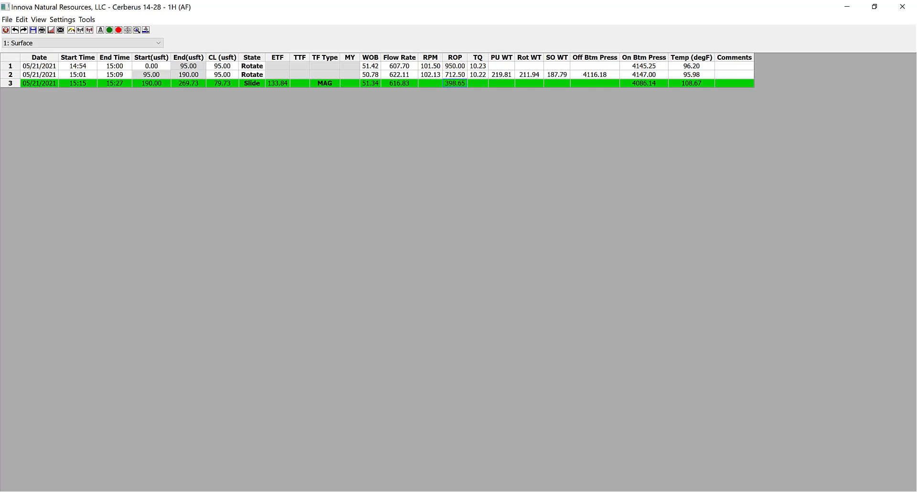
# - Advance the Q&A slide to show that WITS uses local cable and WITSML an internet server
pyautogui.click(454, 83)
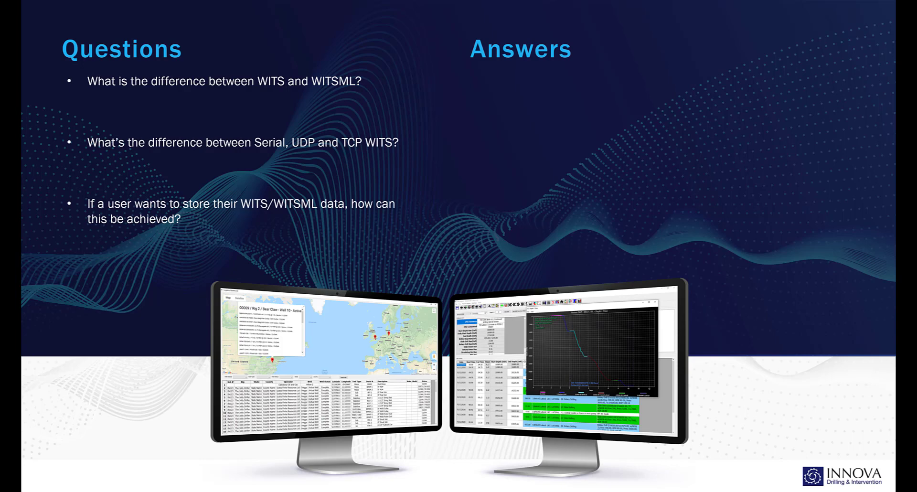
pyautogui.press('Right')
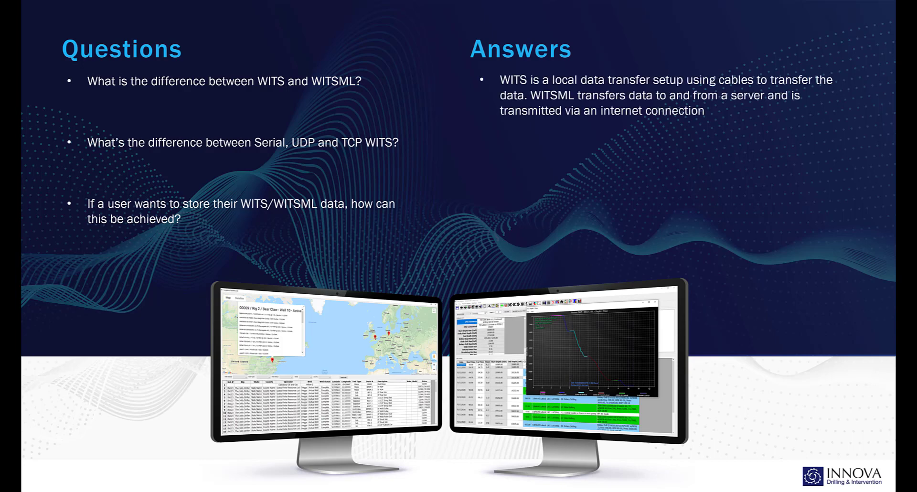